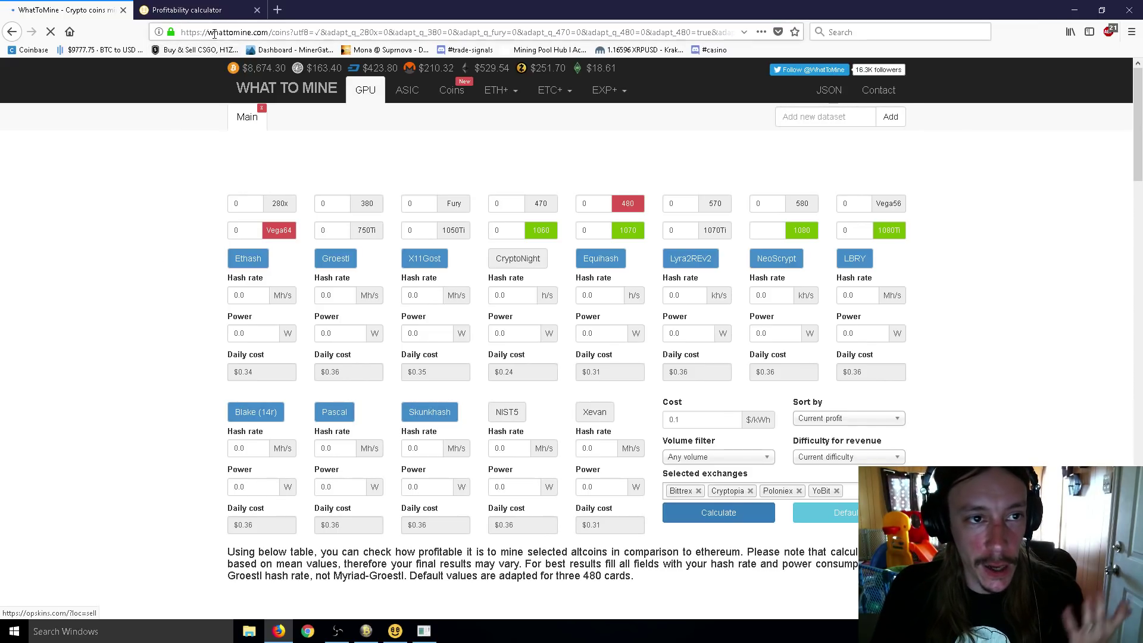
Scroll NiceHash's profitability calculator to the Top 5 hardware tables, marking the GTX 1080 Ti entry
left_click(220, 8)
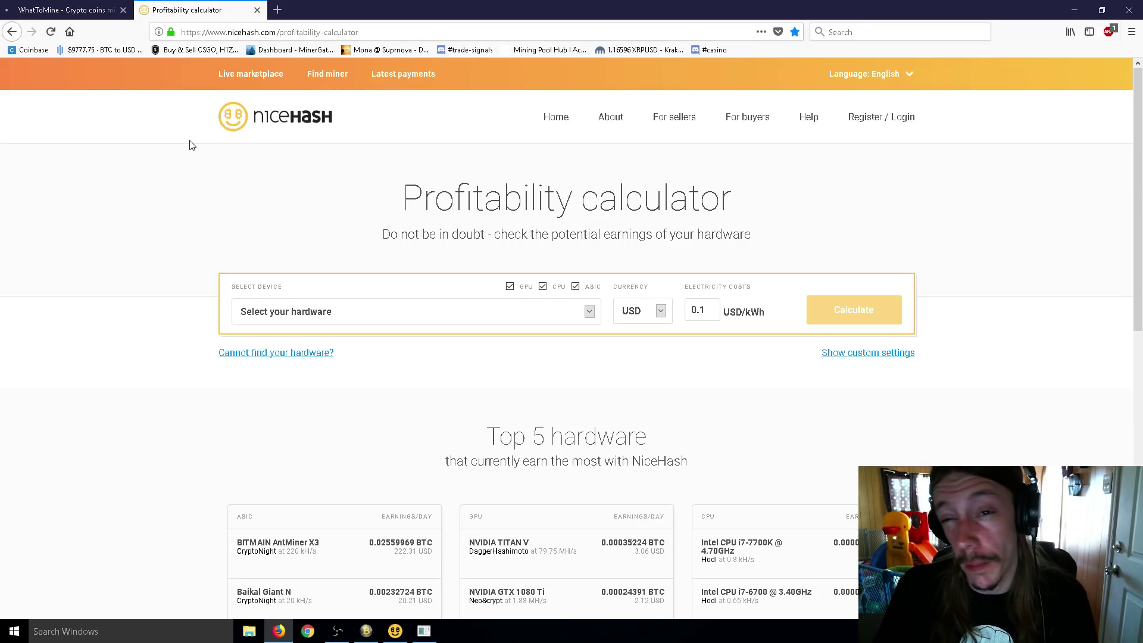
scroll(204, 230, "down", 5)
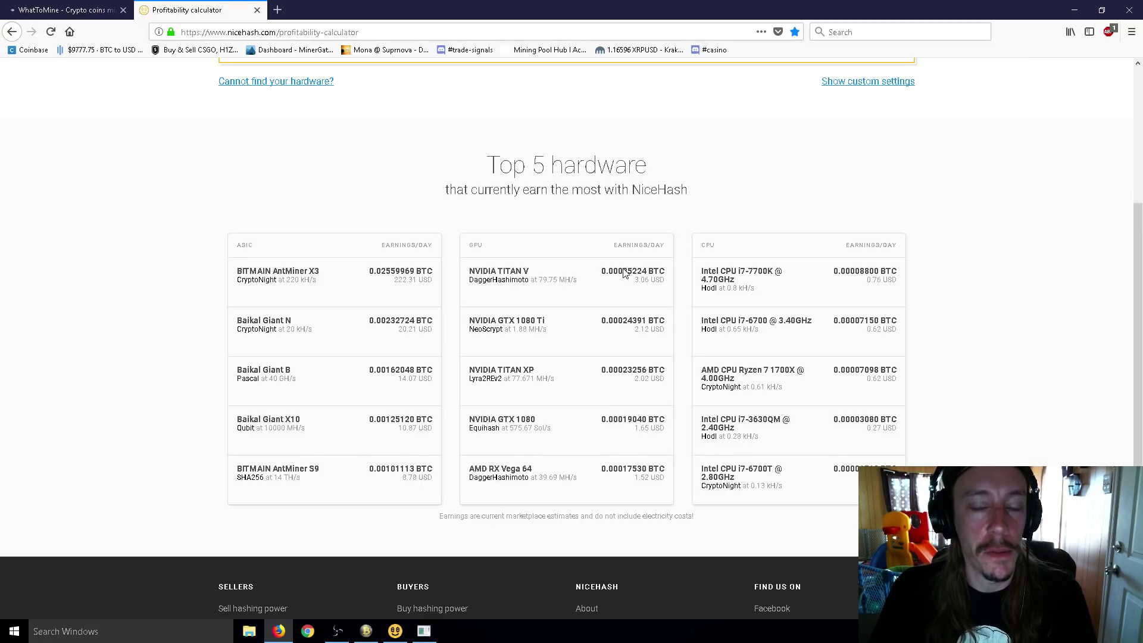
left_click_drag(548, 323, 529, 324)
left_click(549, 343)
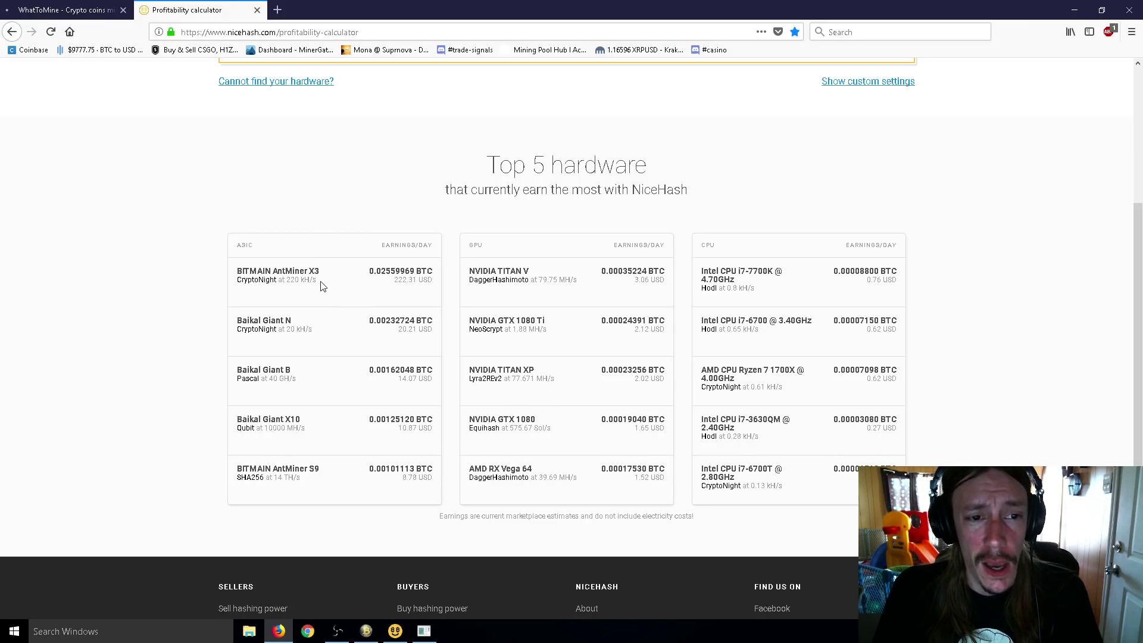
Highlight the AntMiner X3's leading 222.31 USD daily earnings in the Top 5 list
left_click_drag(394, 281, 407, 284)
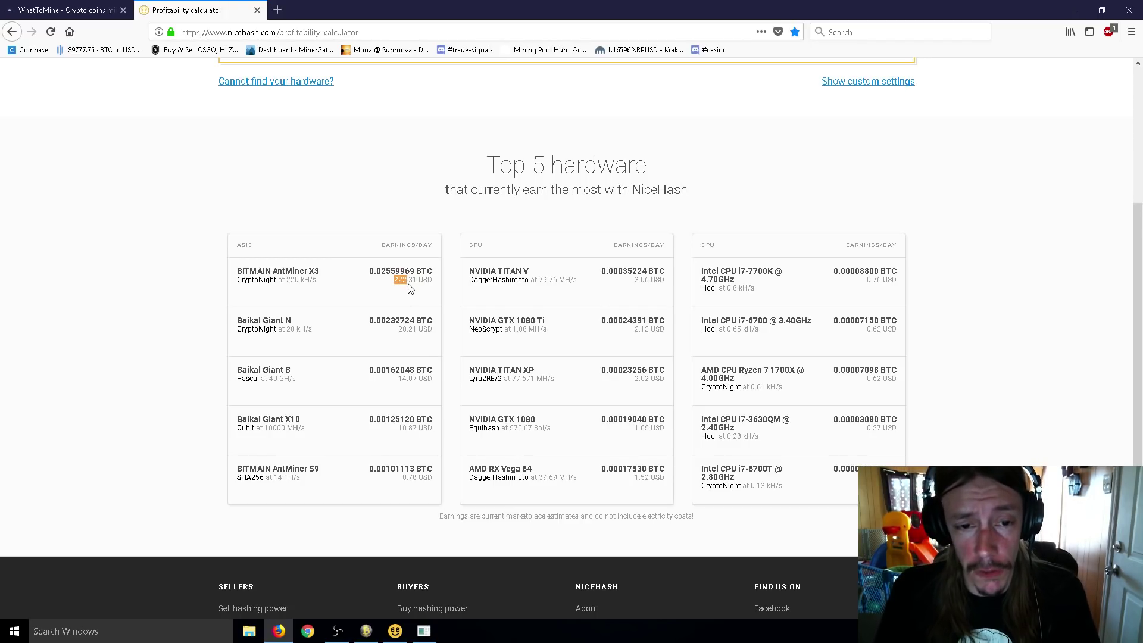
left_click(409, 291)
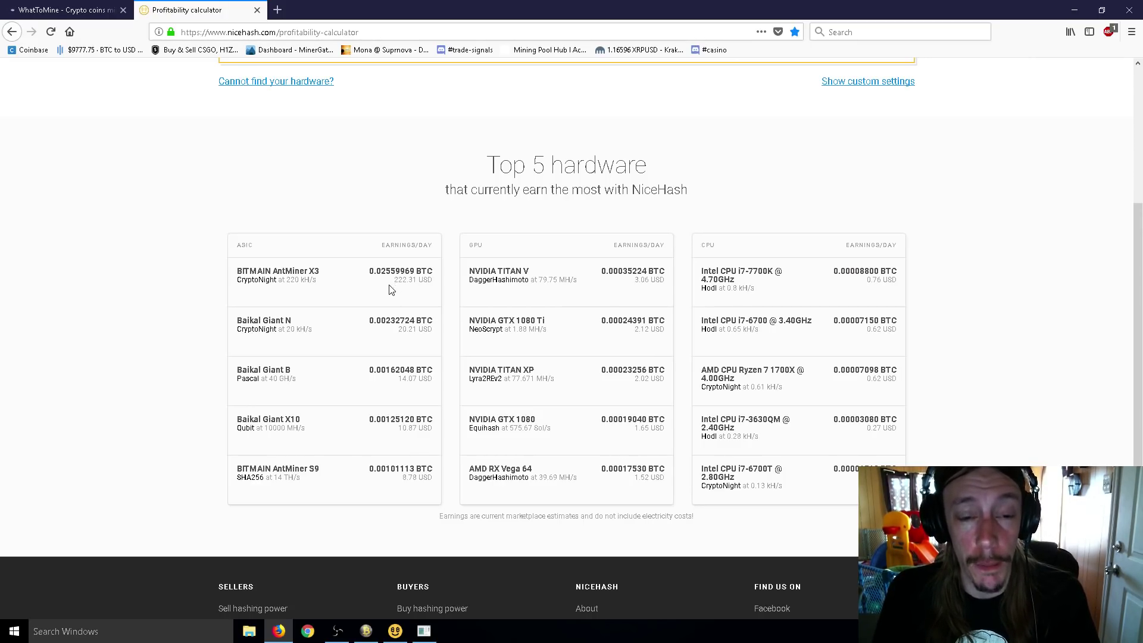
left_click_drag(395, 286, 408, 287)
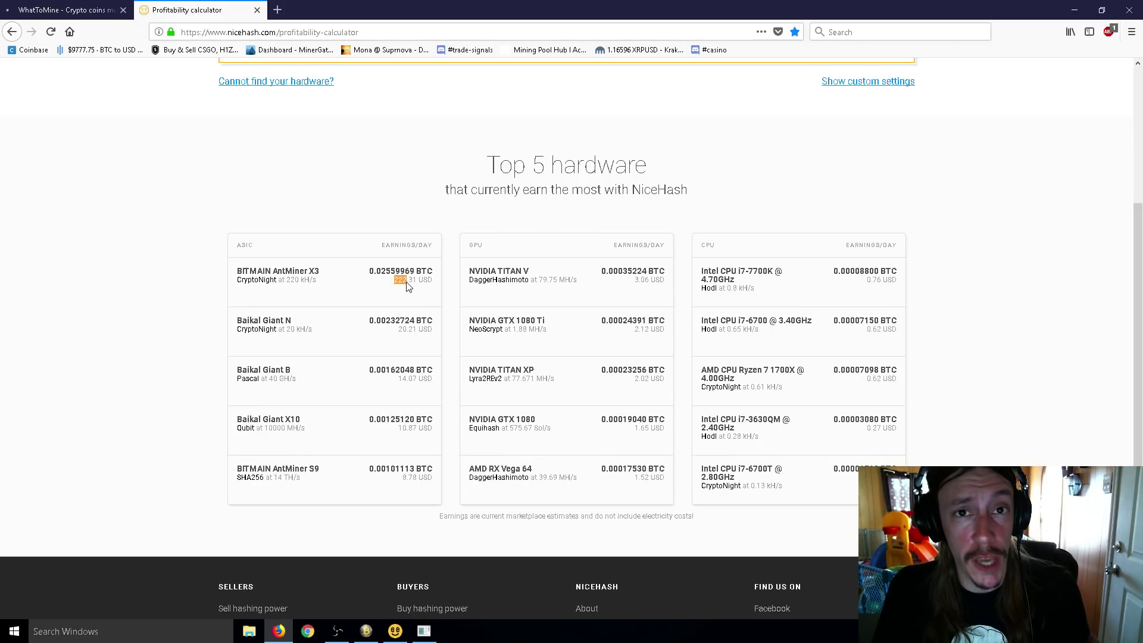
left_click_drag(409, 287, 419, 287)
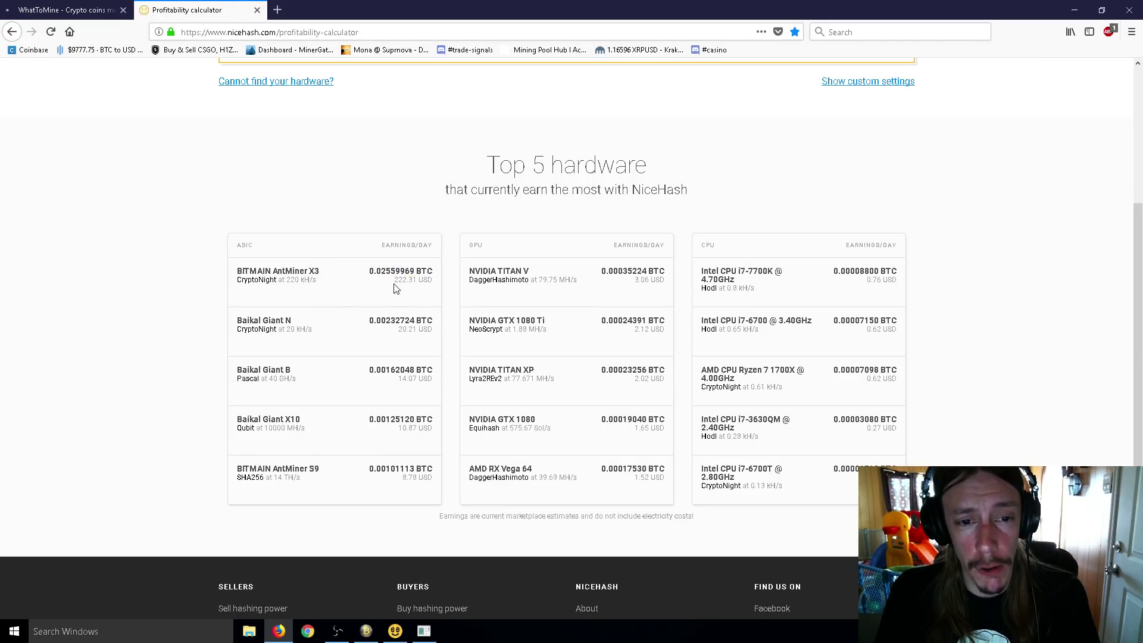
mouse_move(395, 286)
left_mouse_down()
mouse_move(410, 293)
mouse_move(394, 286)
left_mouse_up()
left_click(410, 281)
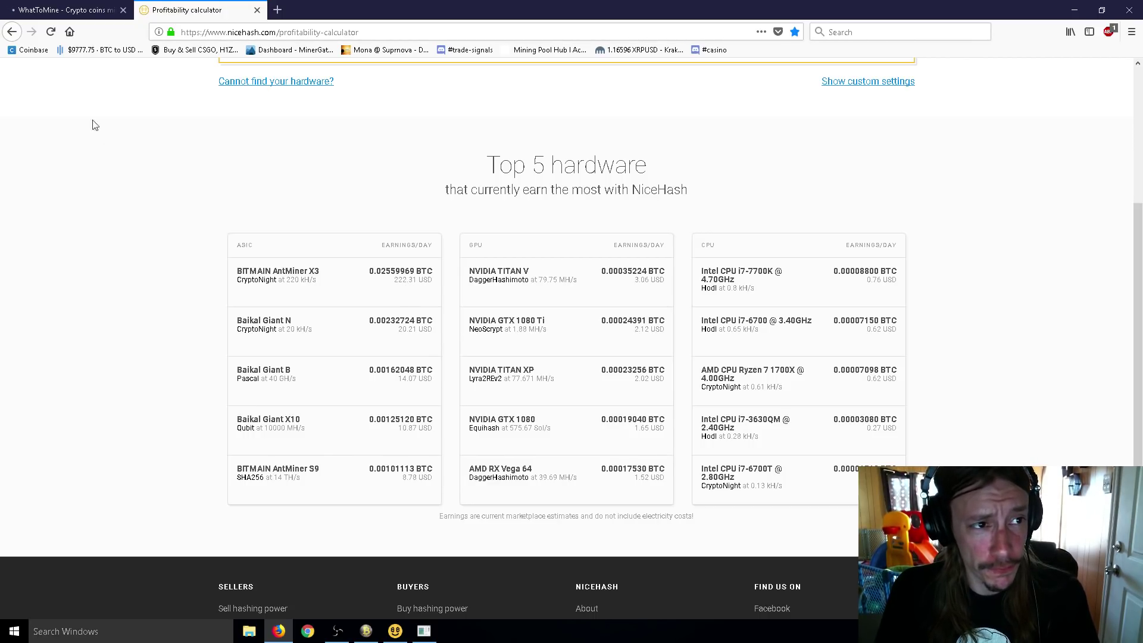
In WhatToMine, enter the GTX 1080 card count and clear the RX 480 count
left_click(69, 11)
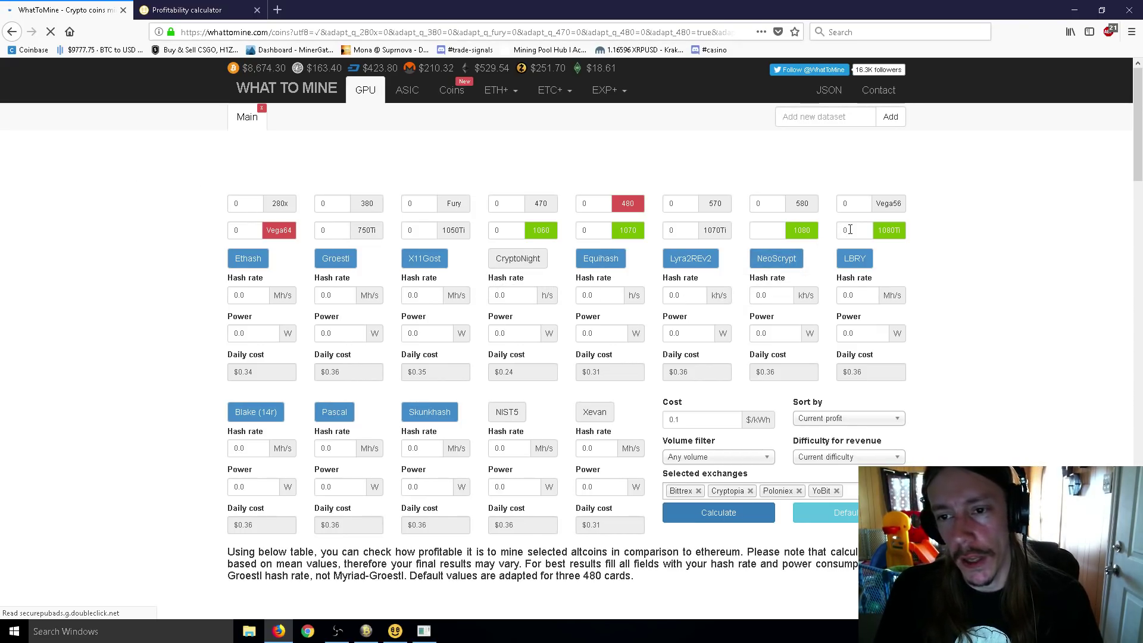
left_click_drag(851, 230, 839, 231)
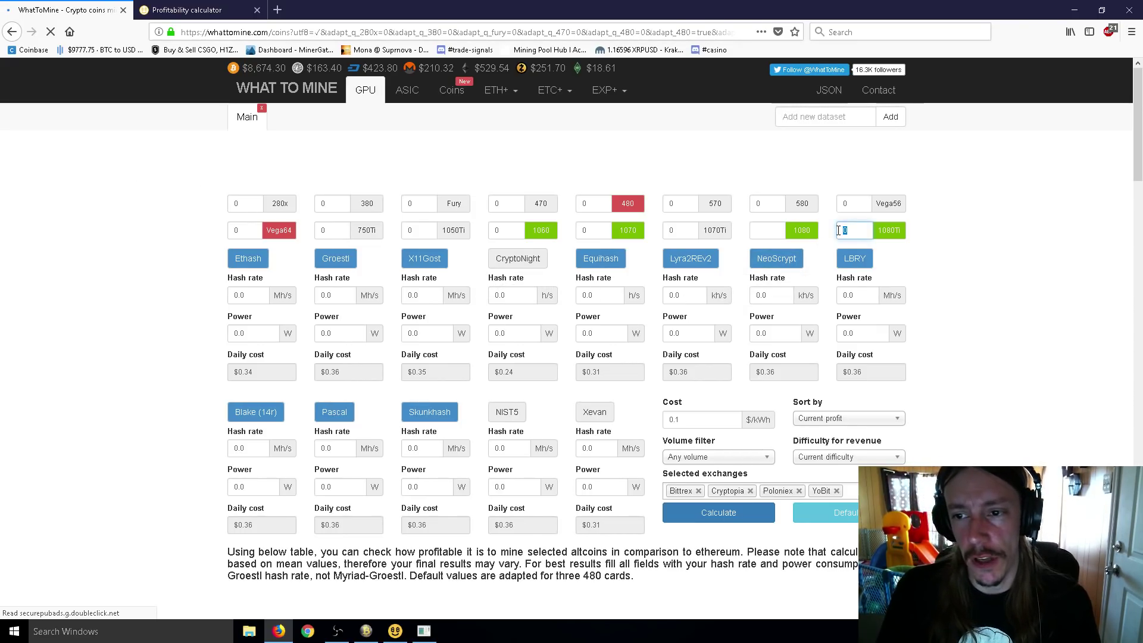
left_click(783, 230)
type("1")
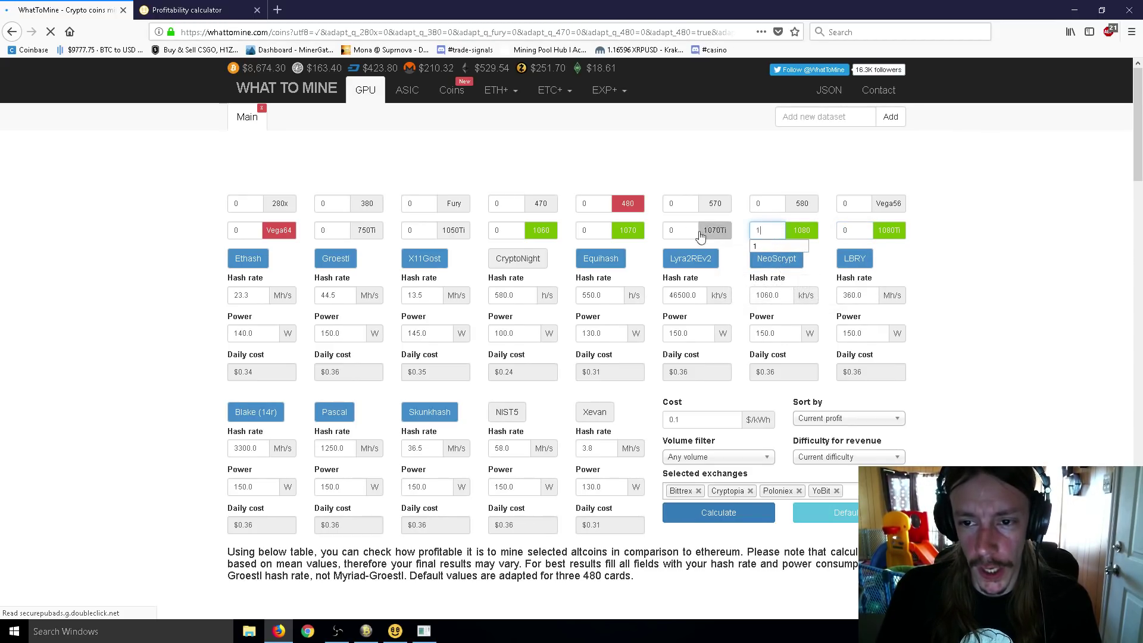
left_click(592, 201)
key("BackSpace")
type("3")
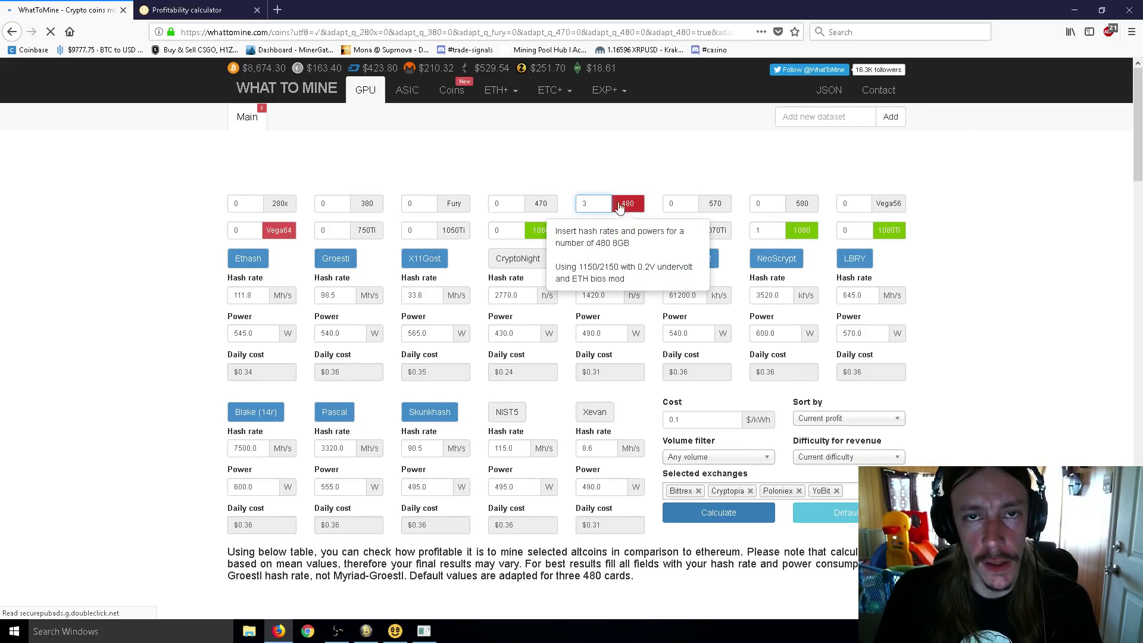
key("BackSpace")
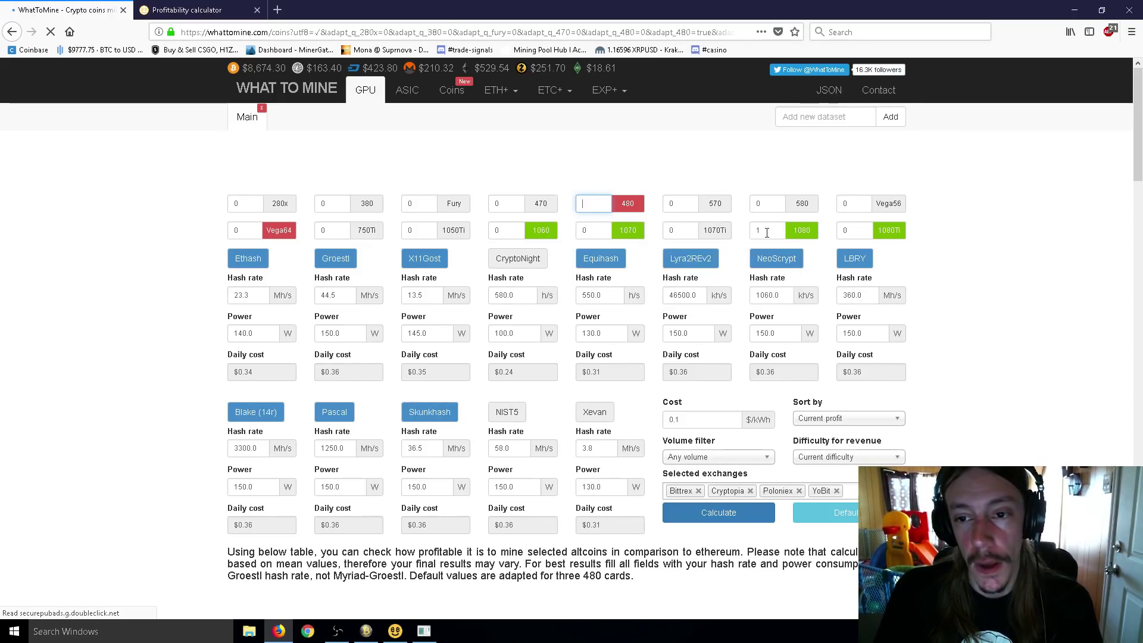
double_click(759, 231)
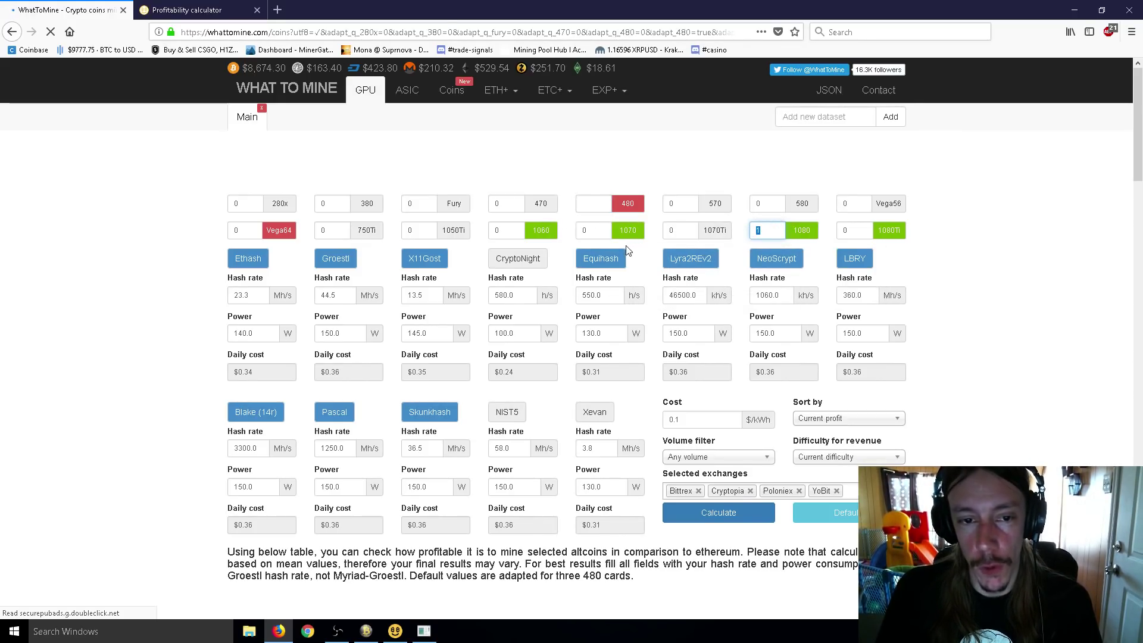
type("2")
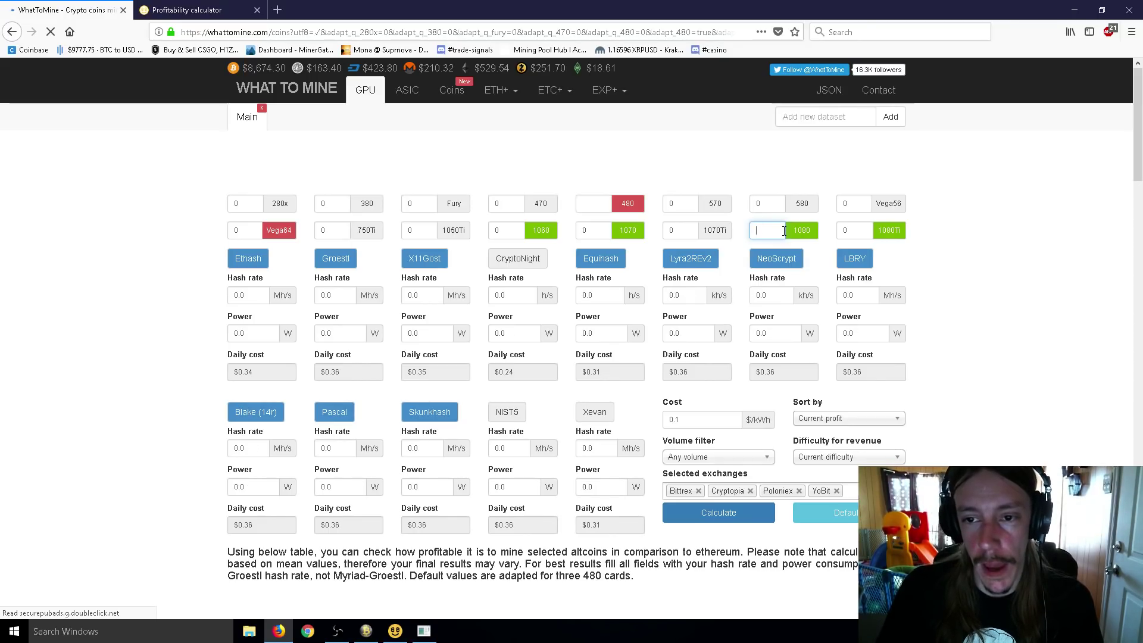
scroll(646, 414, "down", 2)
Calculate profitability and highlight the Verge (Lyra2REv2) row at $1.48 daily profit
left_click(694, 382)
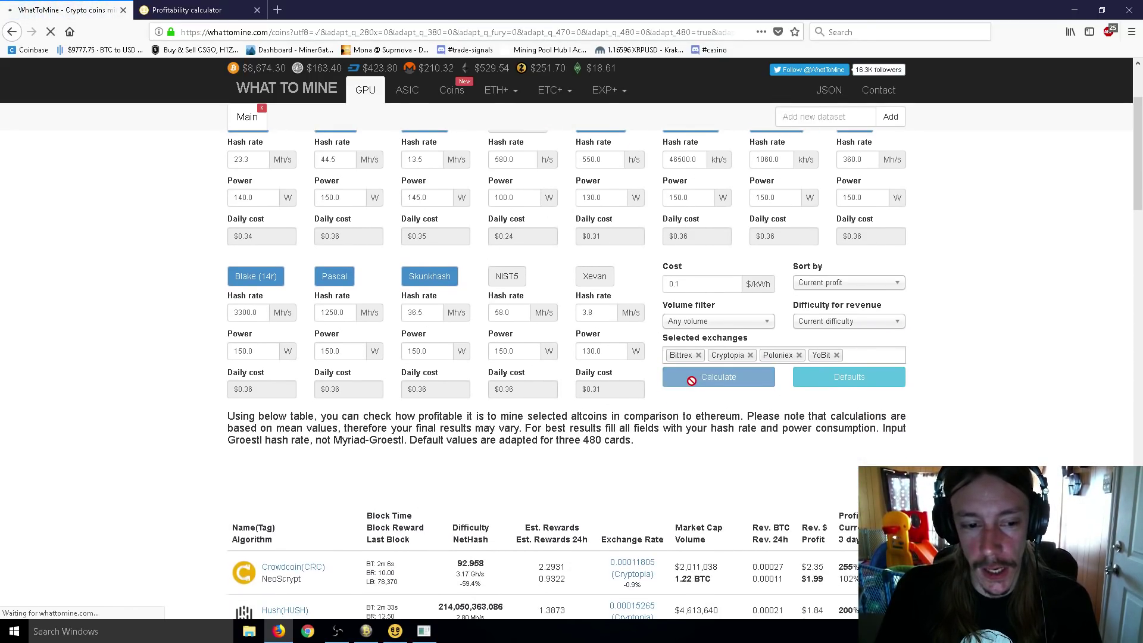
scroll(122, 369, "down", 6)
scroll(155, 336, "down", 1)
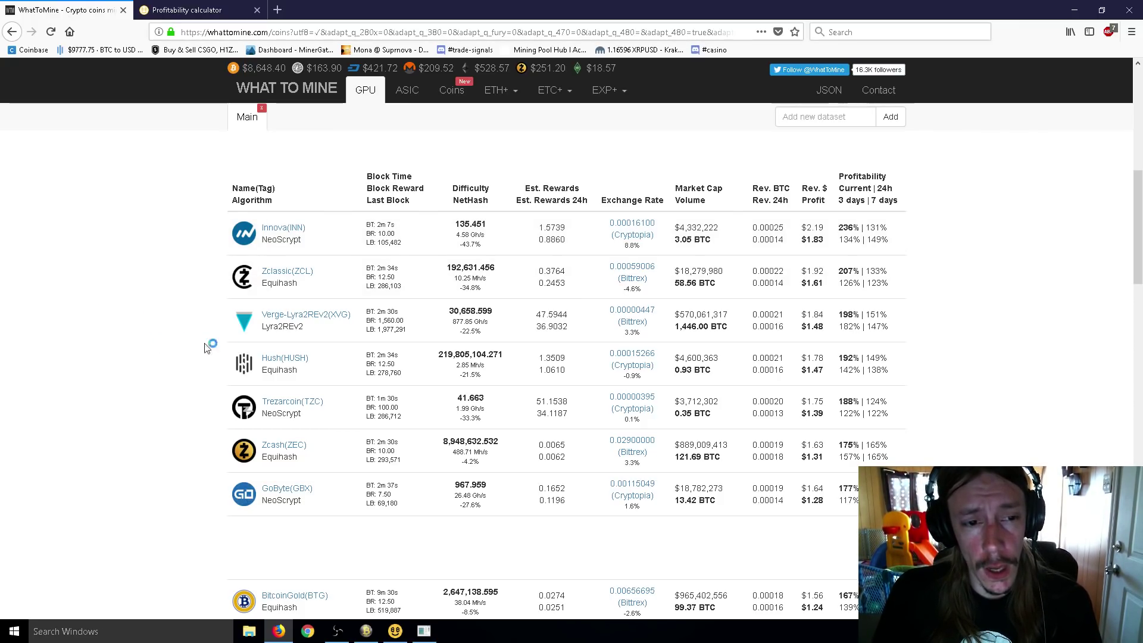
triple_click(302, 331)
left_click(306, 331)
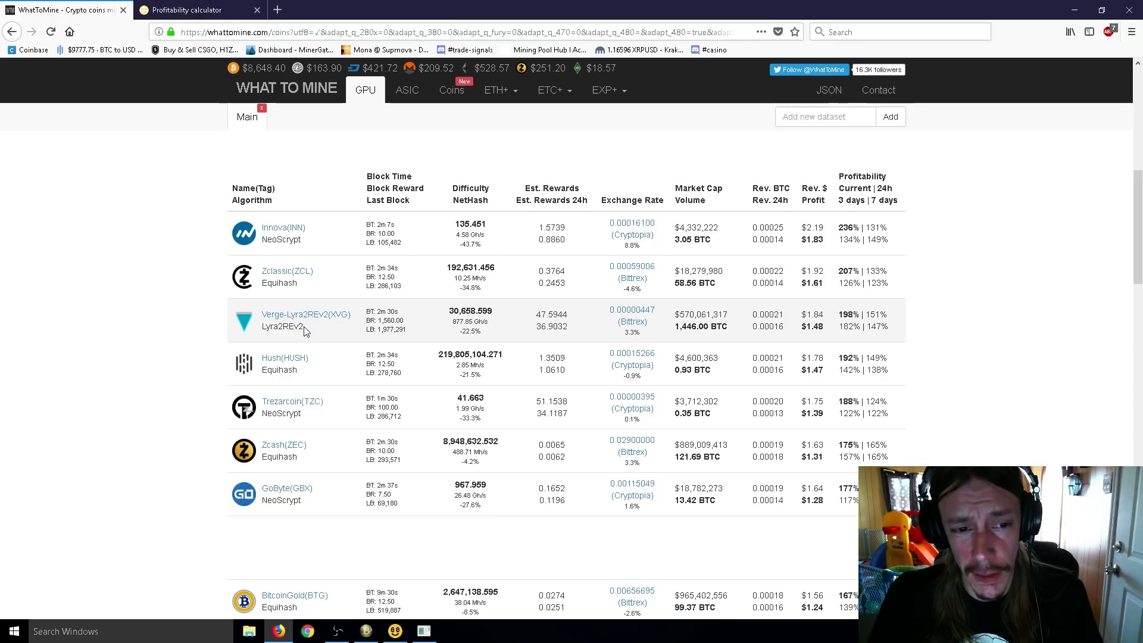
mouse_move(316, 333)
left_mouse_down()
mouse_move(263, 316)
mouse_move(303, 324)
left_mouse_up()
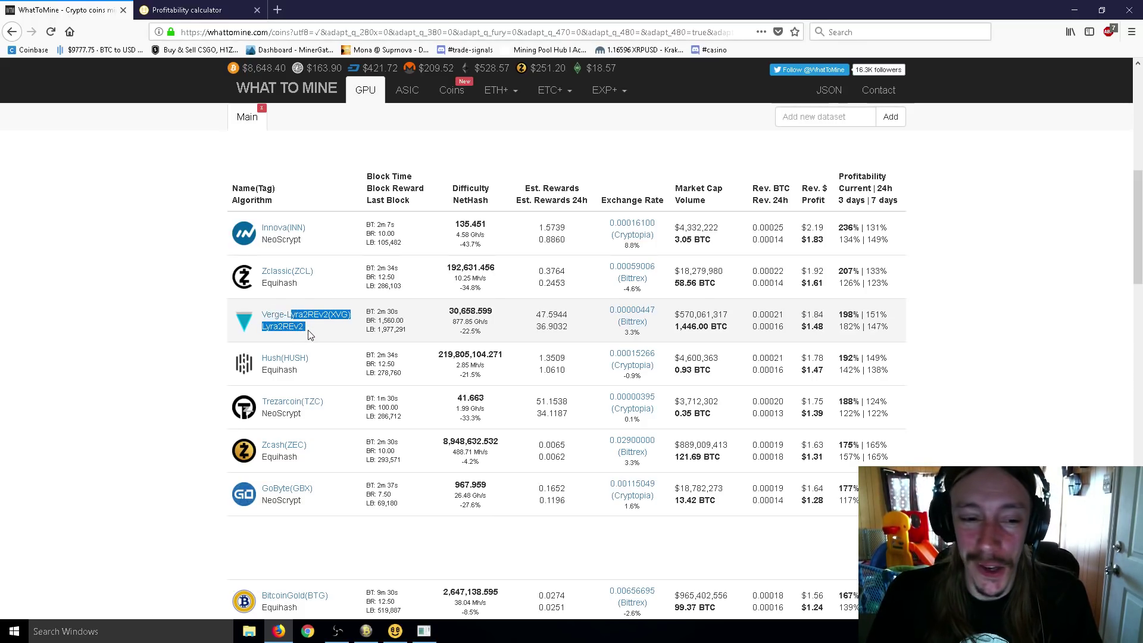
left_click(310, 334)
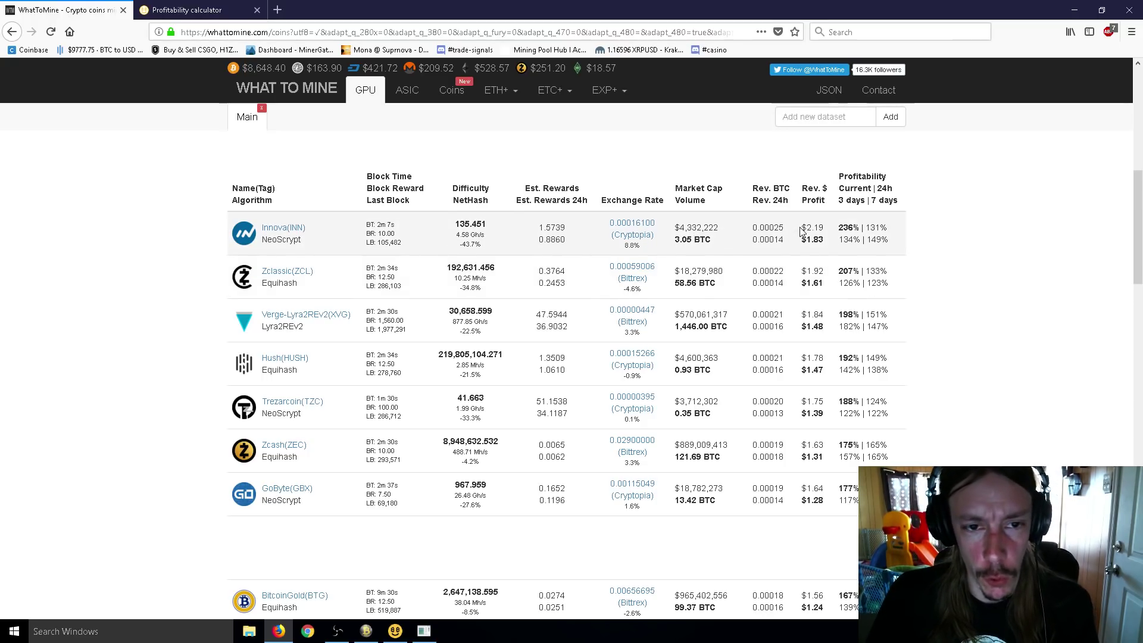
scroll(798, 232, "up", 5)
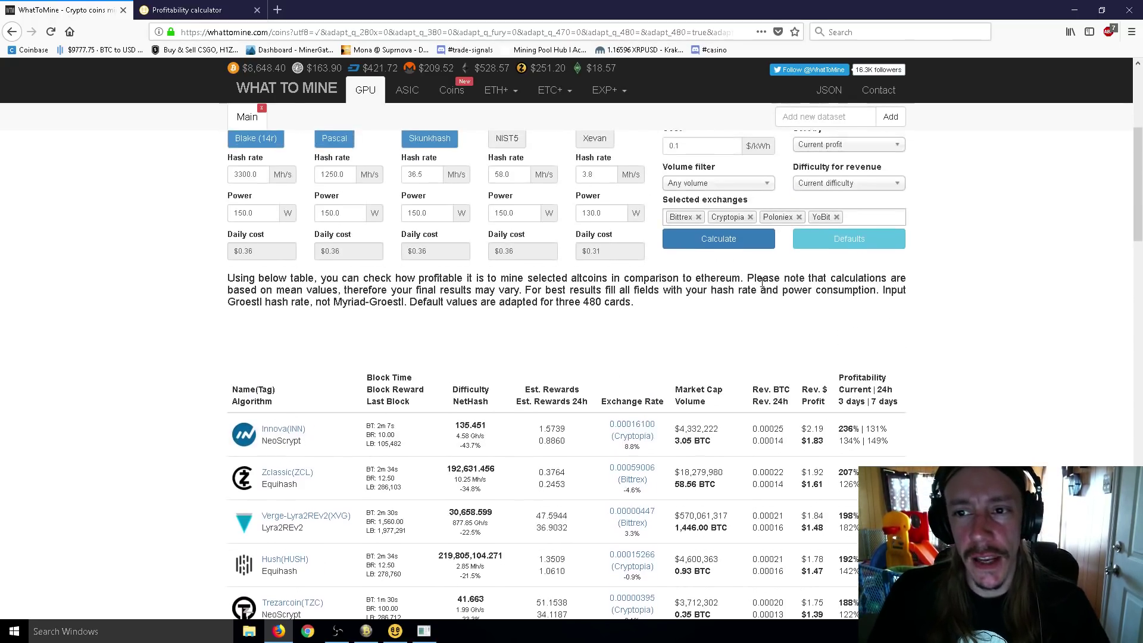
scroll(793, 293, "down", 6)
scroll(792, 293, "up", 1)
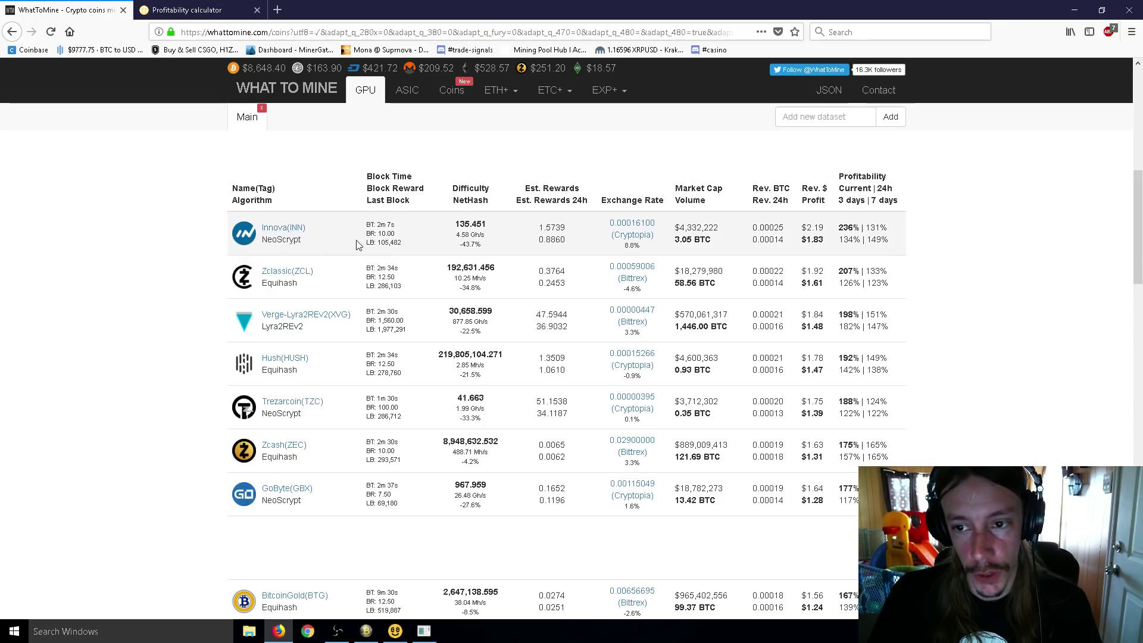
scroll(363, 269, "down", 2)
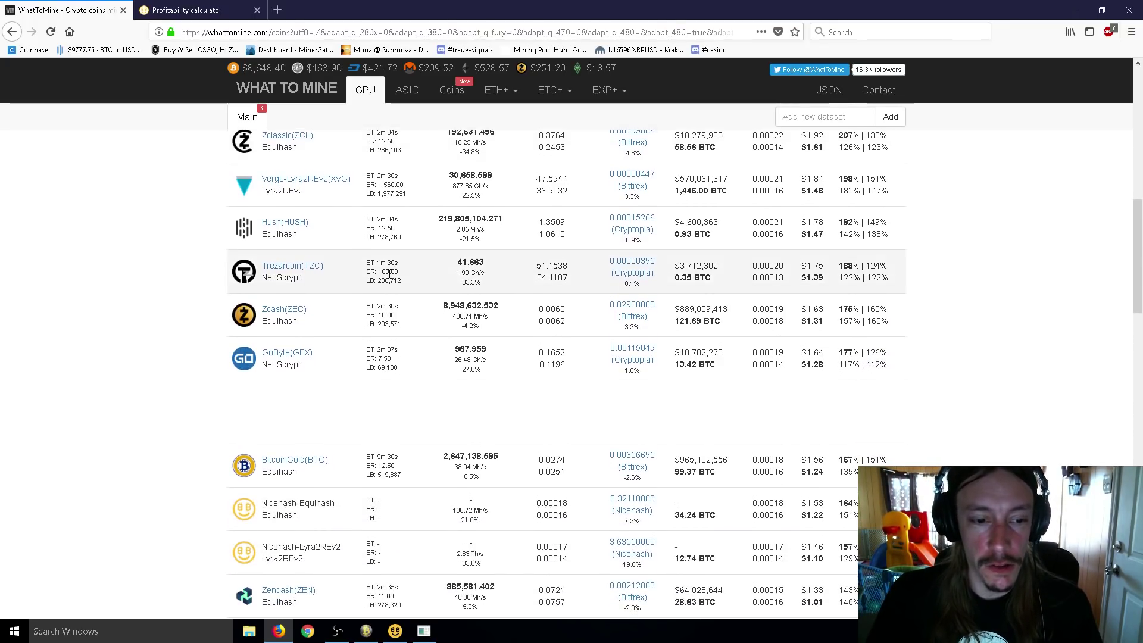
scroll(388, 273, "down", 6)
scroll(321, 337, "up", 3)
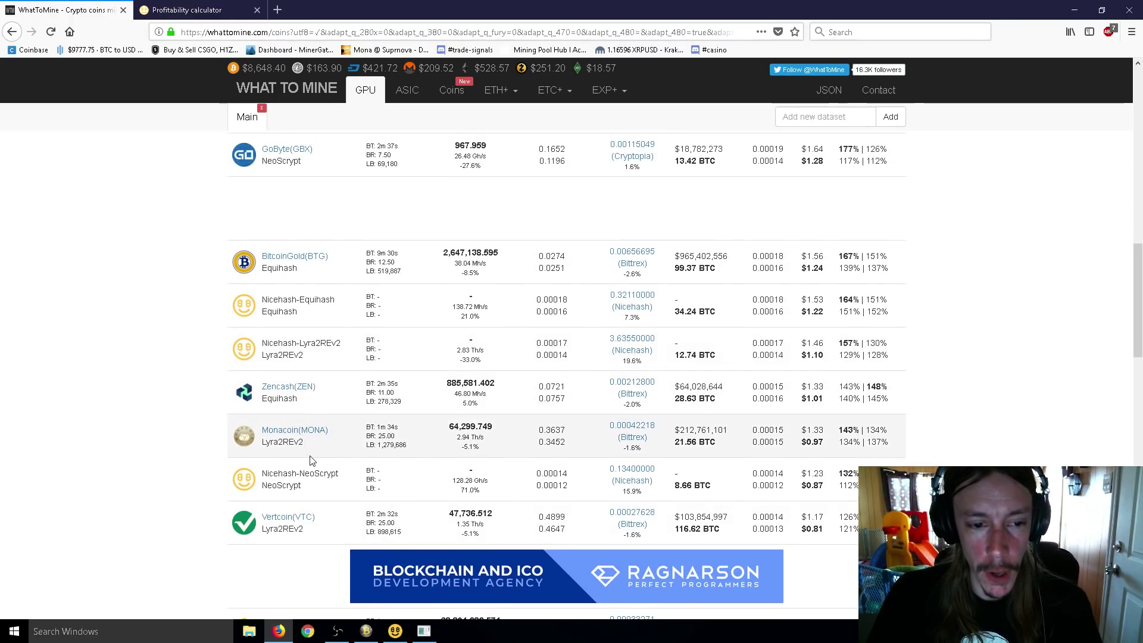
scroll(310, 460, "up", 5)
scroll(295, 289, "down", 5)
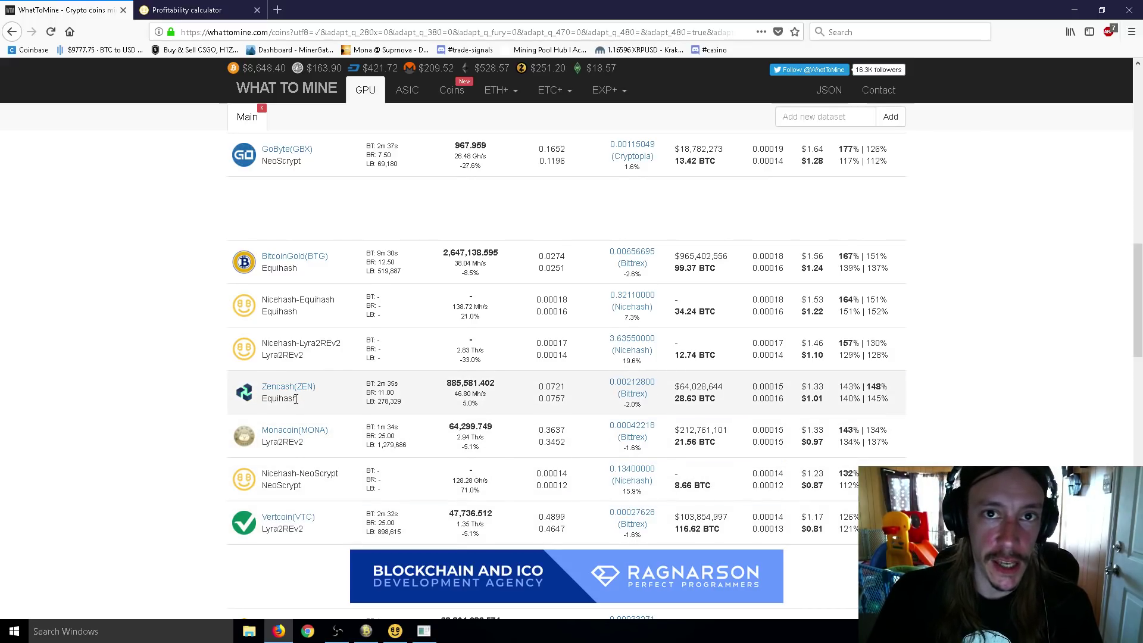
scroll(296, 399, "up", 4)
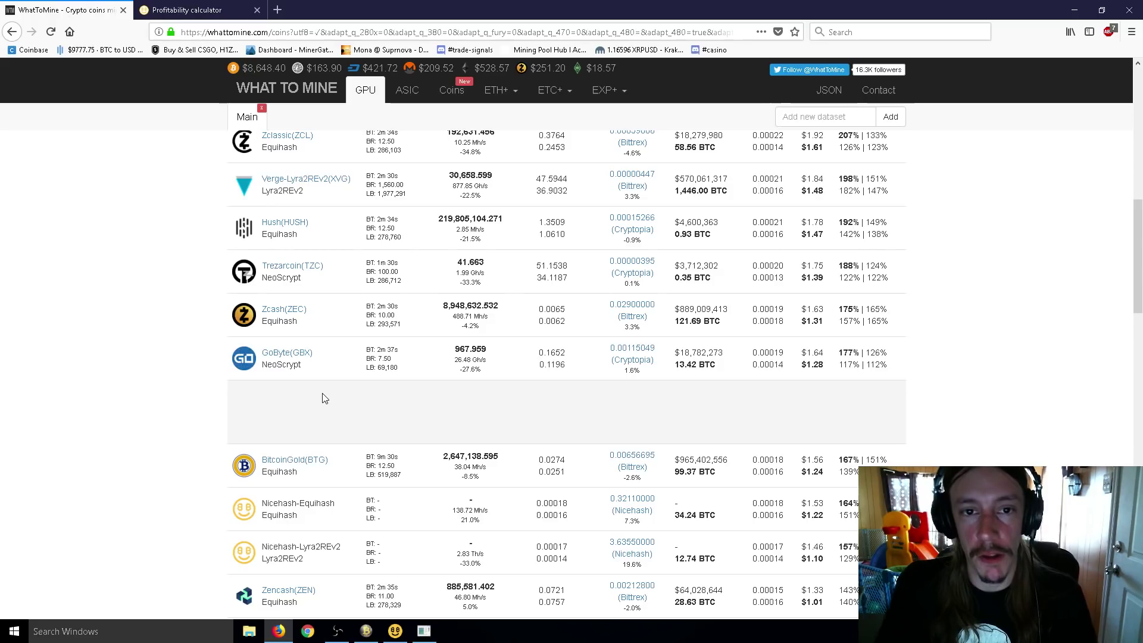
scroll(325, 399, "up", 6)
scroll(411, 404, "down", 2)
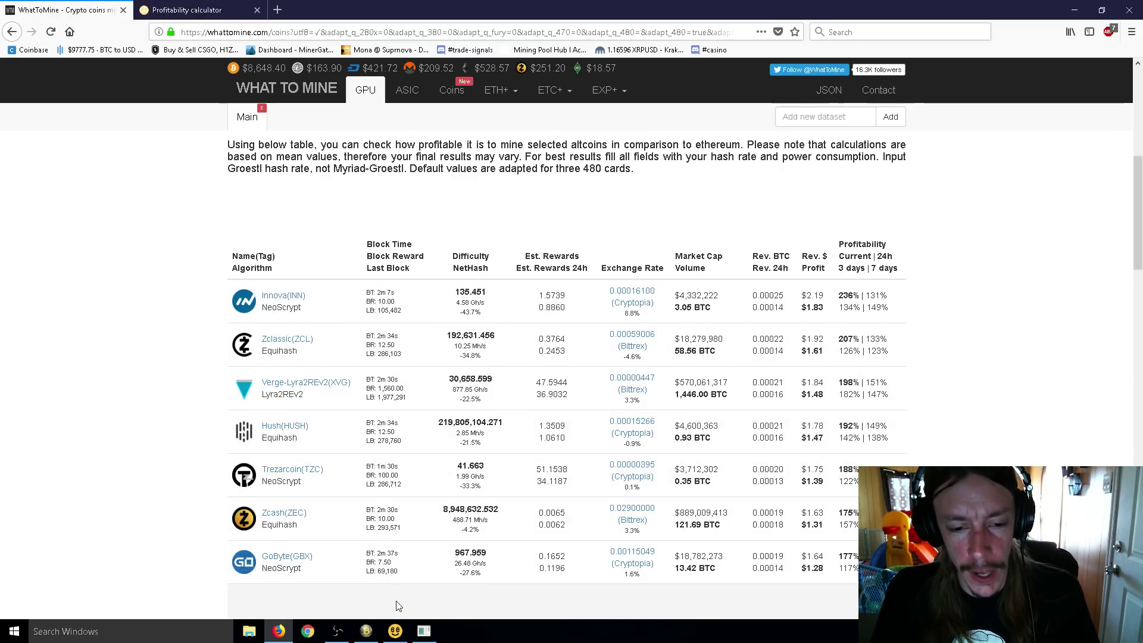
Bring the NiceHash Miner v2.0.1.11 Beta window to the front
left_click(395, 631)
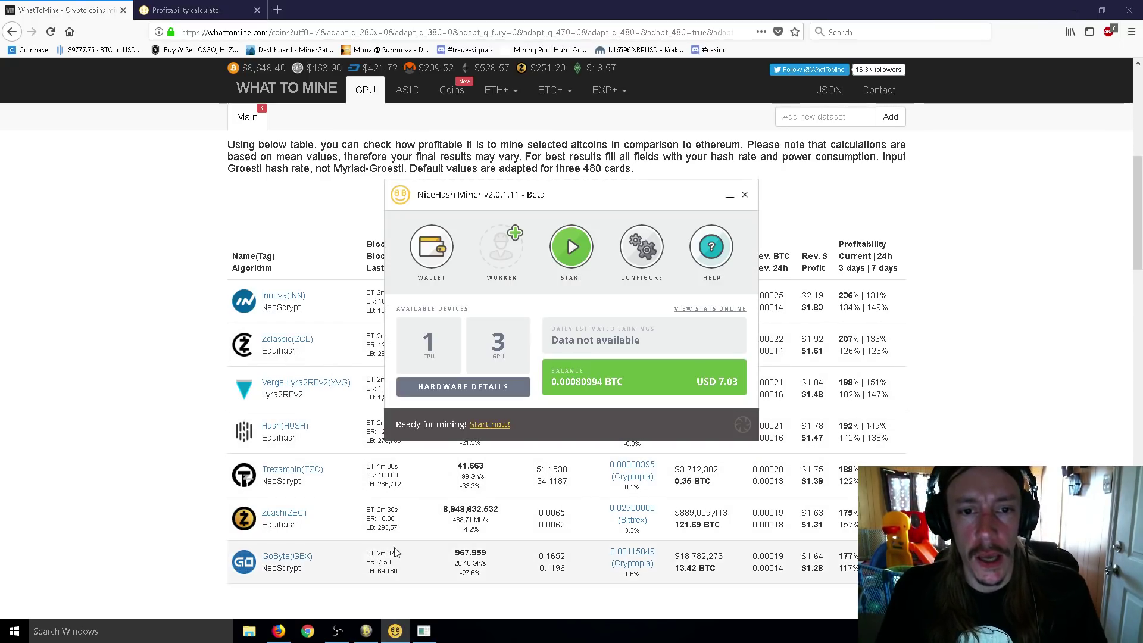
View the CPU and GPU hardware details, then go back to the main overview
left_click(436, 384)
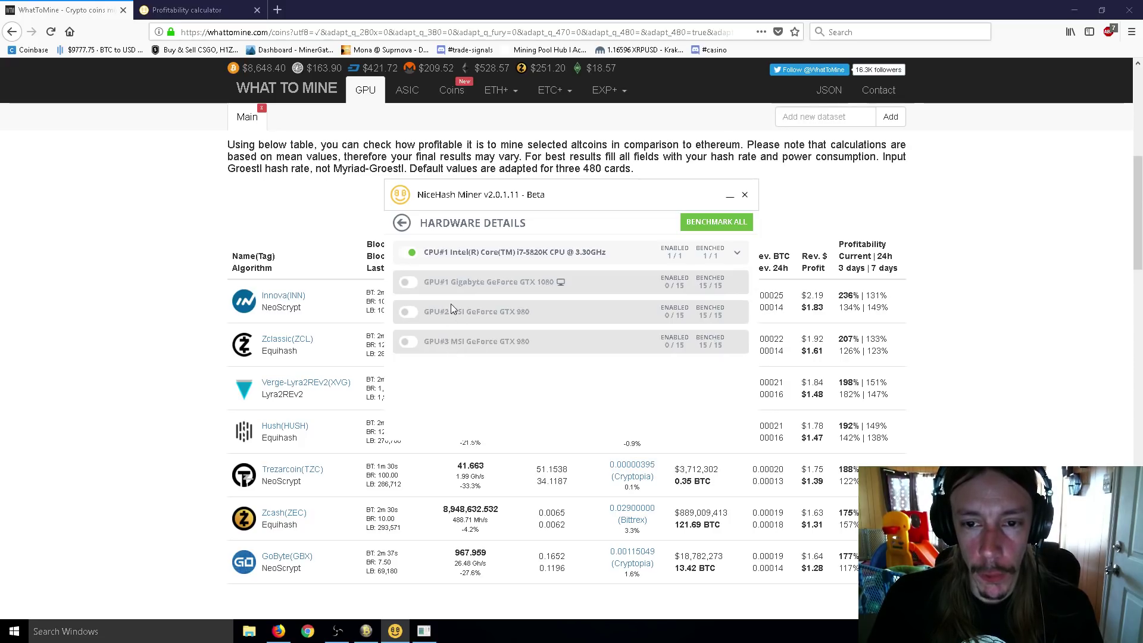
left_click(401, 224)
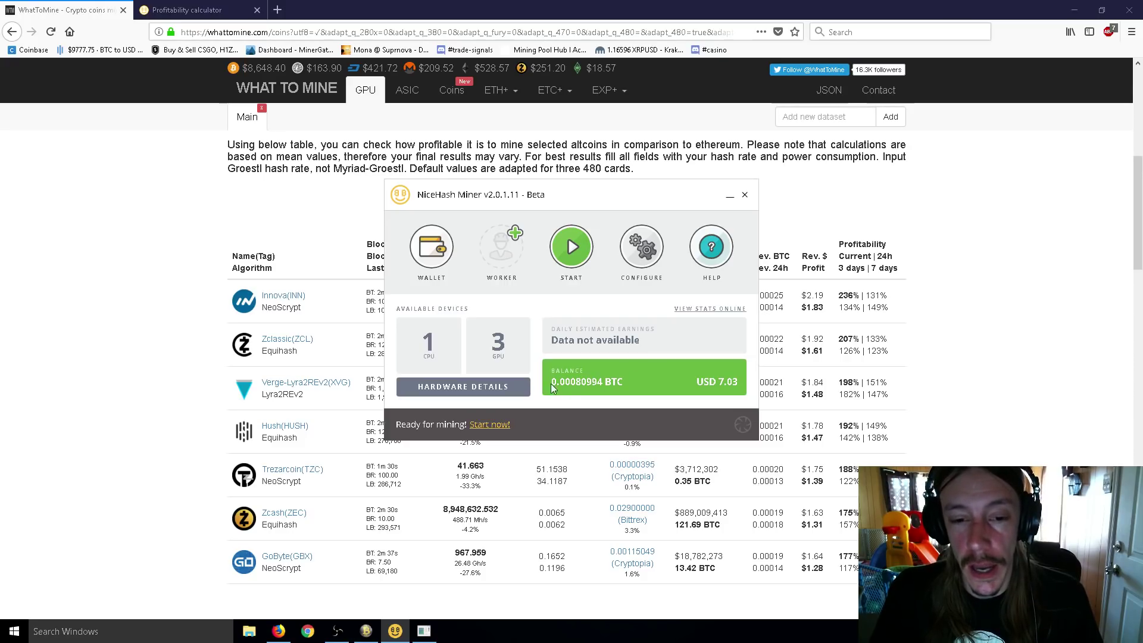
left_click(500, 387)
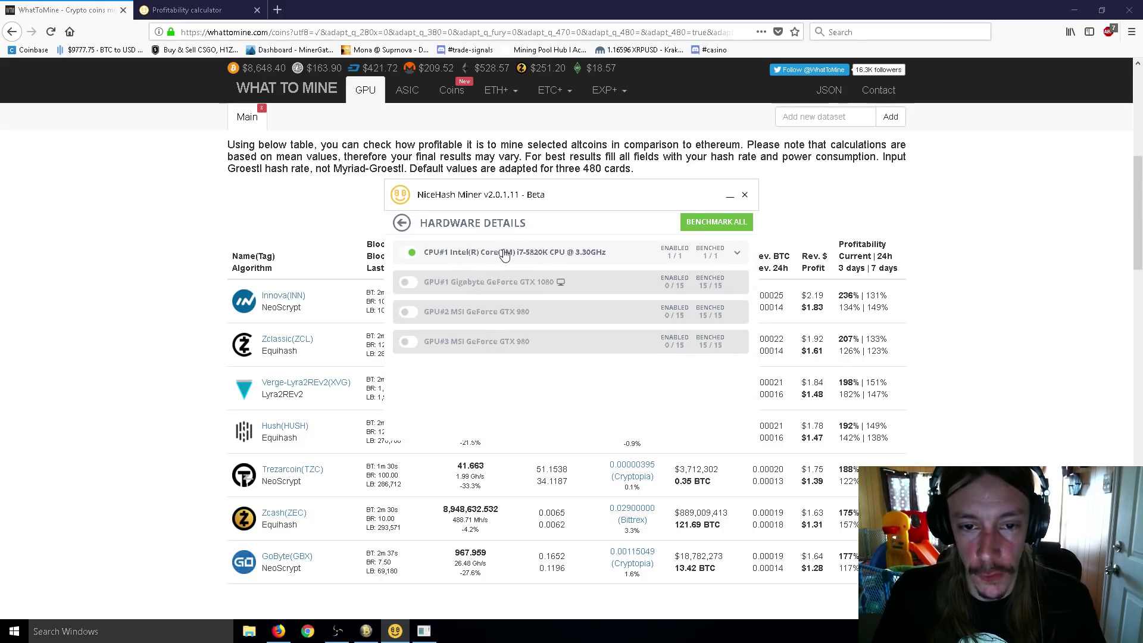
left_click(402, 224)
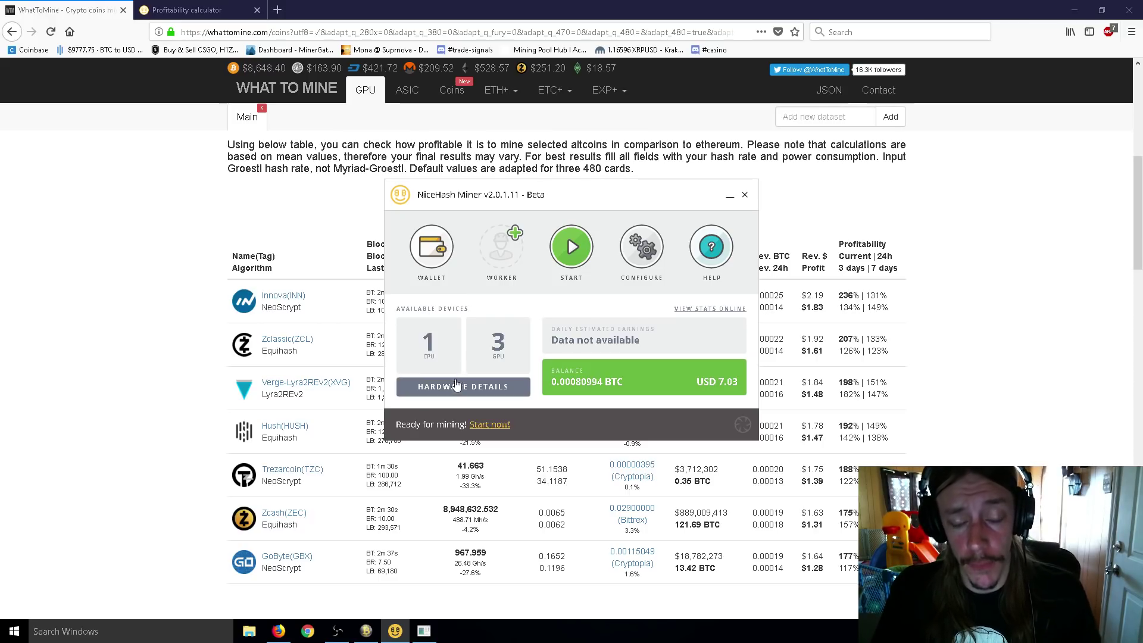
left_click(366, 631)
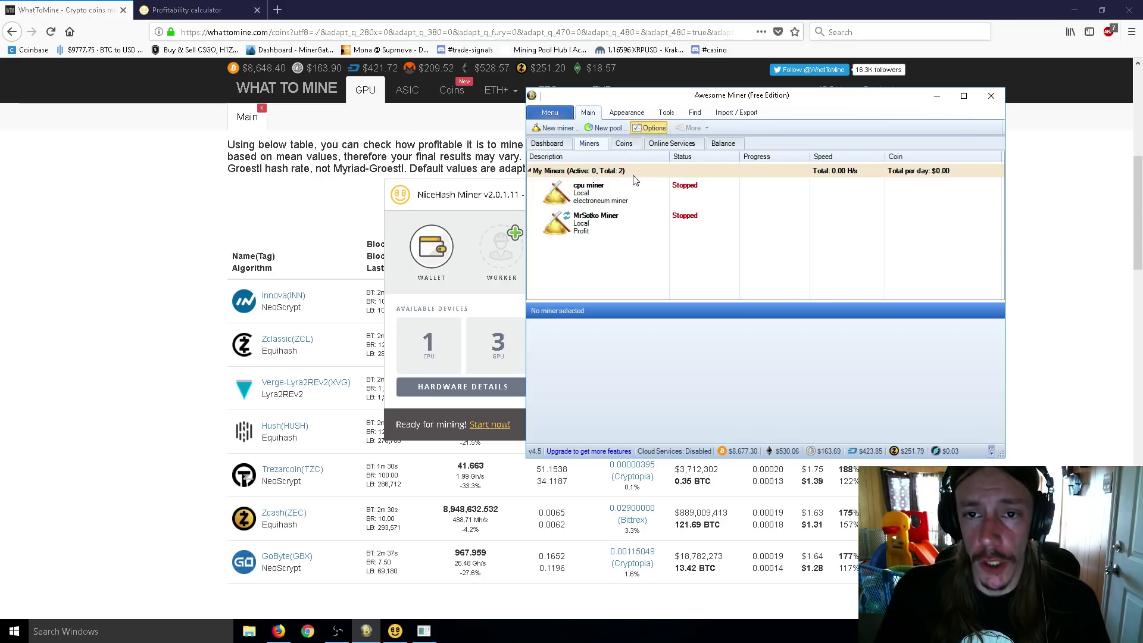
In Awesome Miner's algorithm options, enable Nist5 and NeoScrypt alongside Lyra2REv2
left_click(641, 128)
left_click(371, 246)
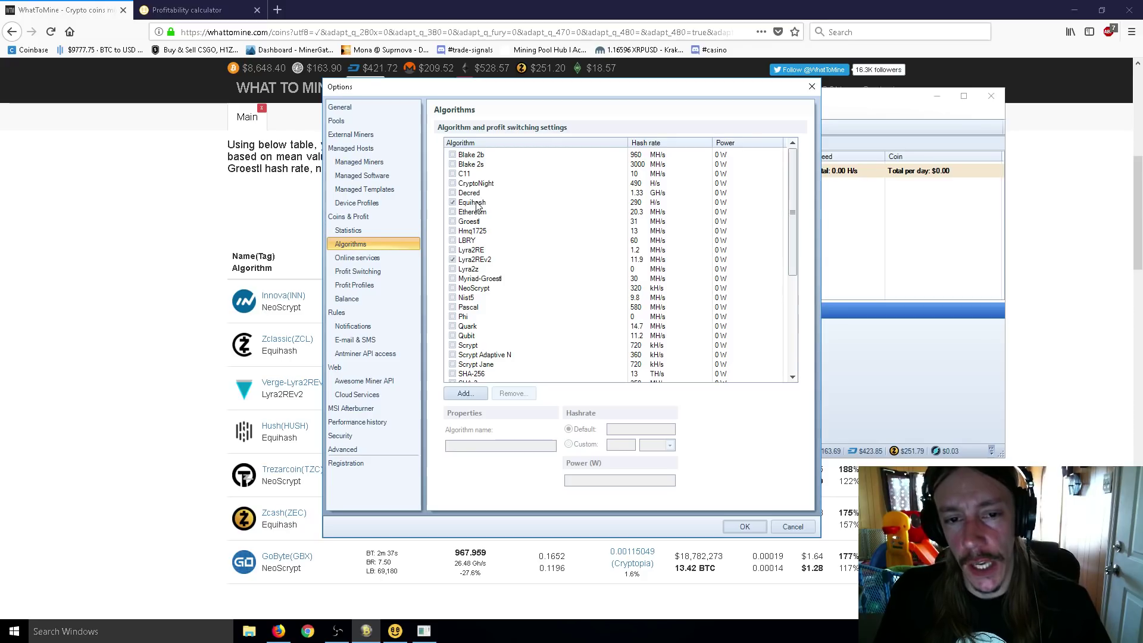
left_click(477, 261)
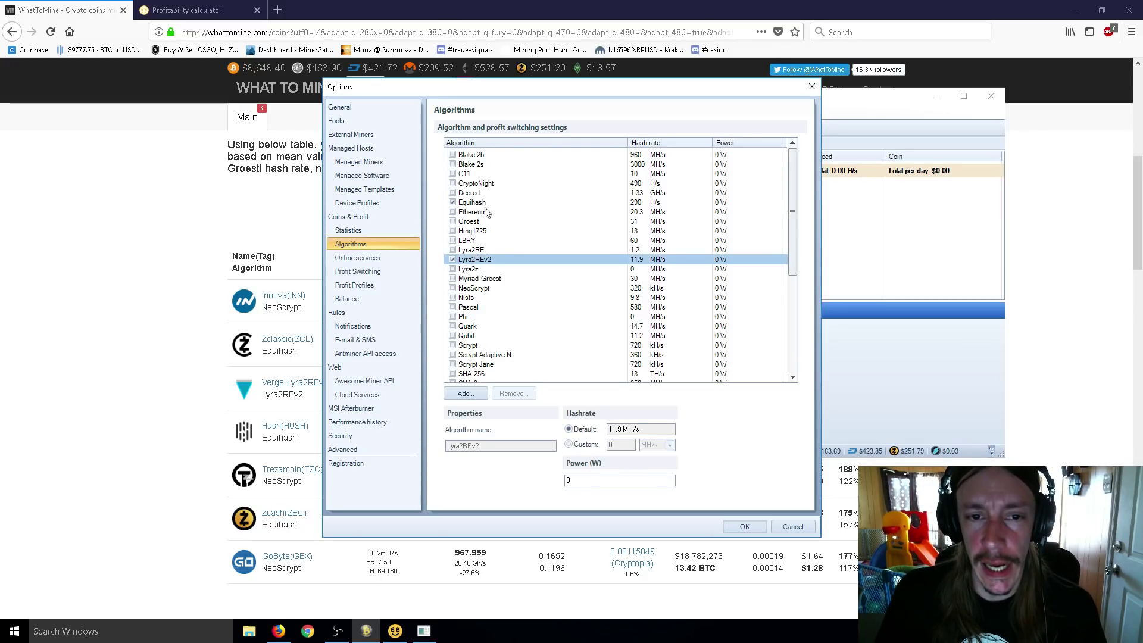
left_click(453, 297)
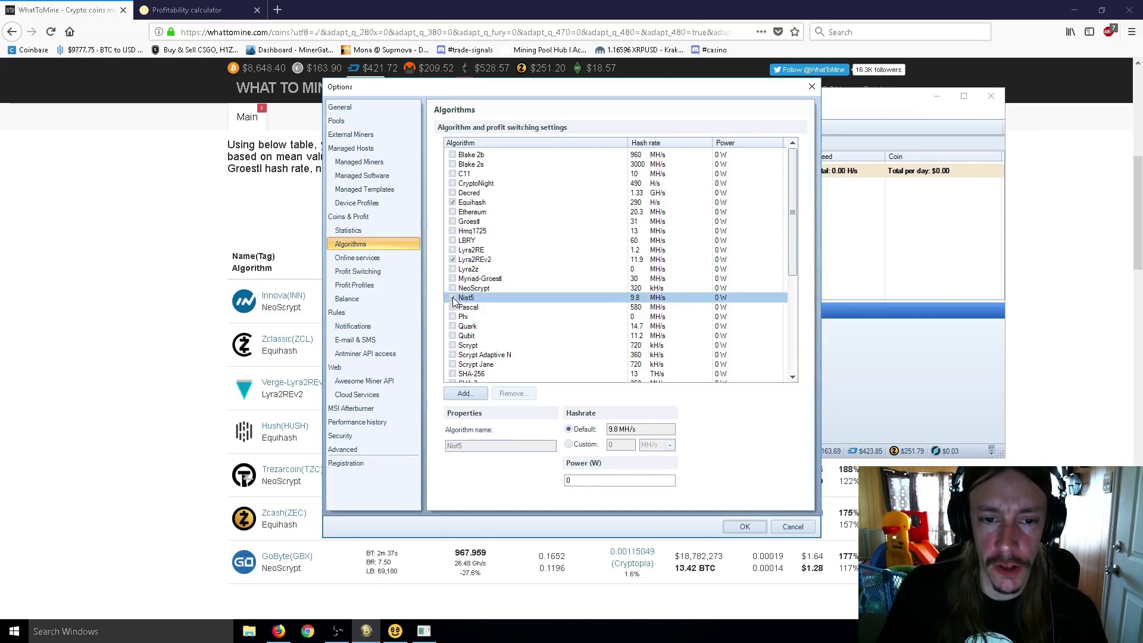
left_click(453, 289)
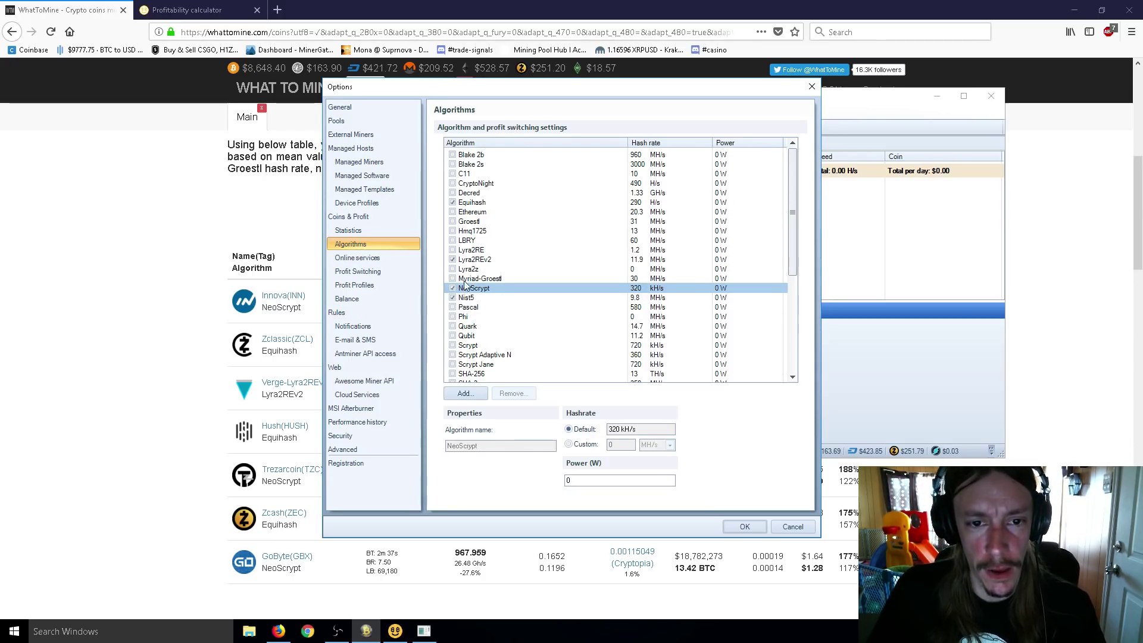
Inspect the Ethereum and CryptoNight hashrate settings, with CryptoNight at 490 H/s
left_click(471, 213)
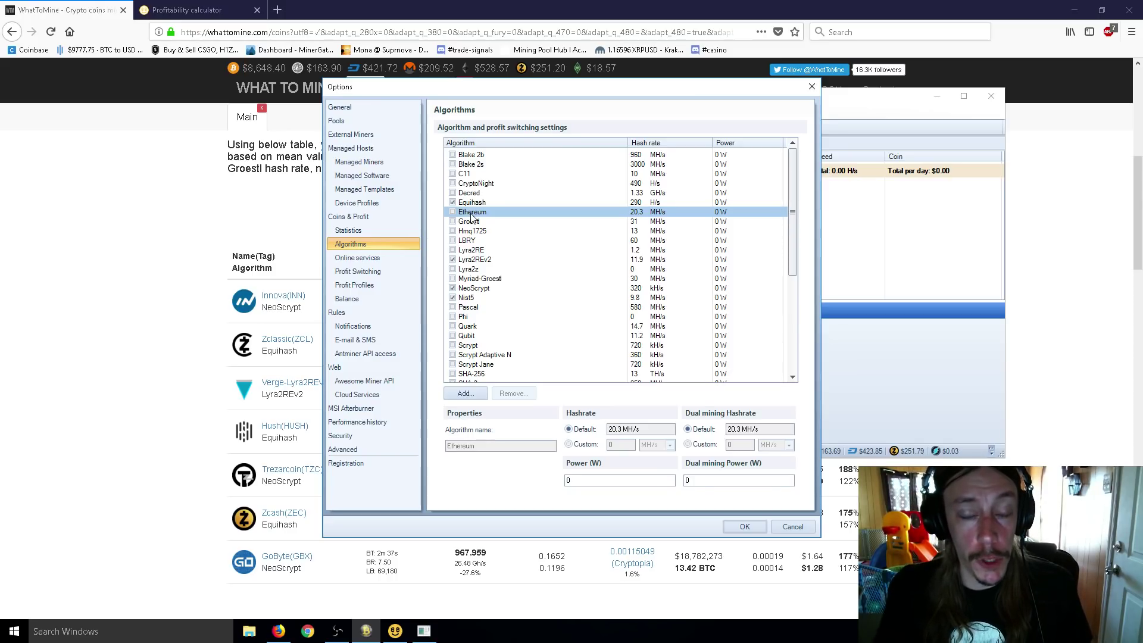
left_click(479, 184)
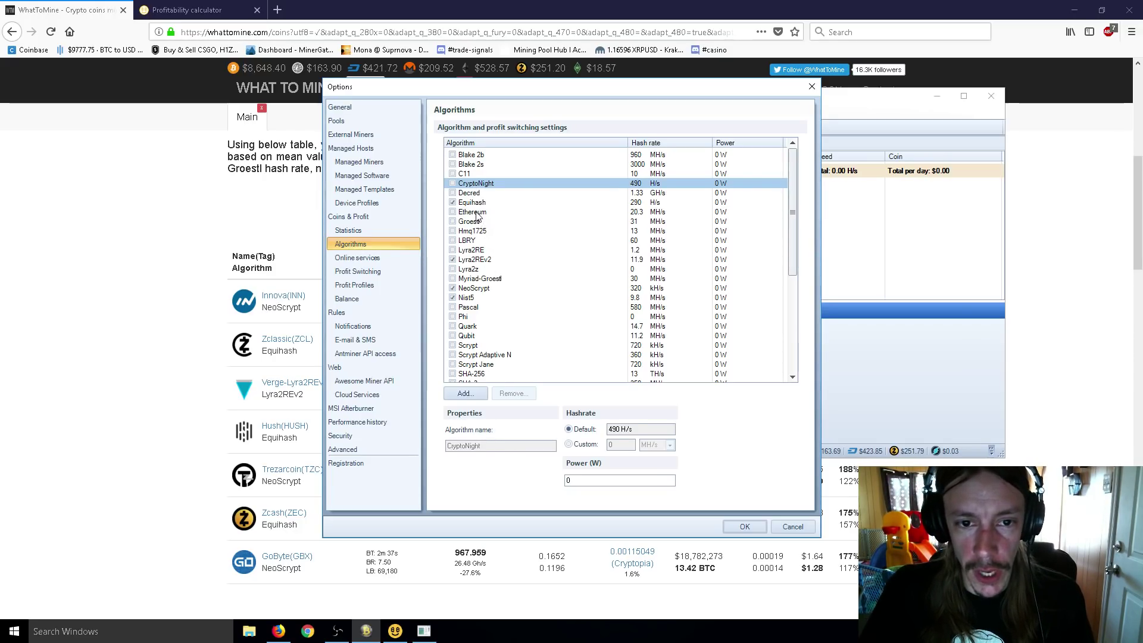
left_click(479, 212)
left_click(483, 184)
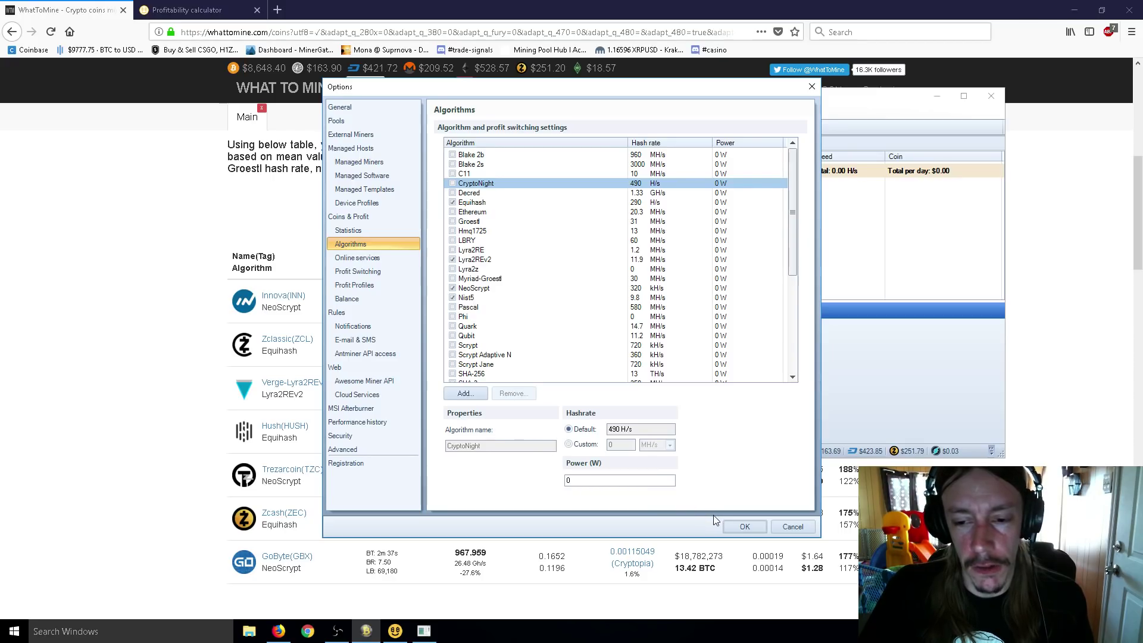
Save the options, browse the Coins list at GoByte, and finish on the Miners list
left_click(734, 527)
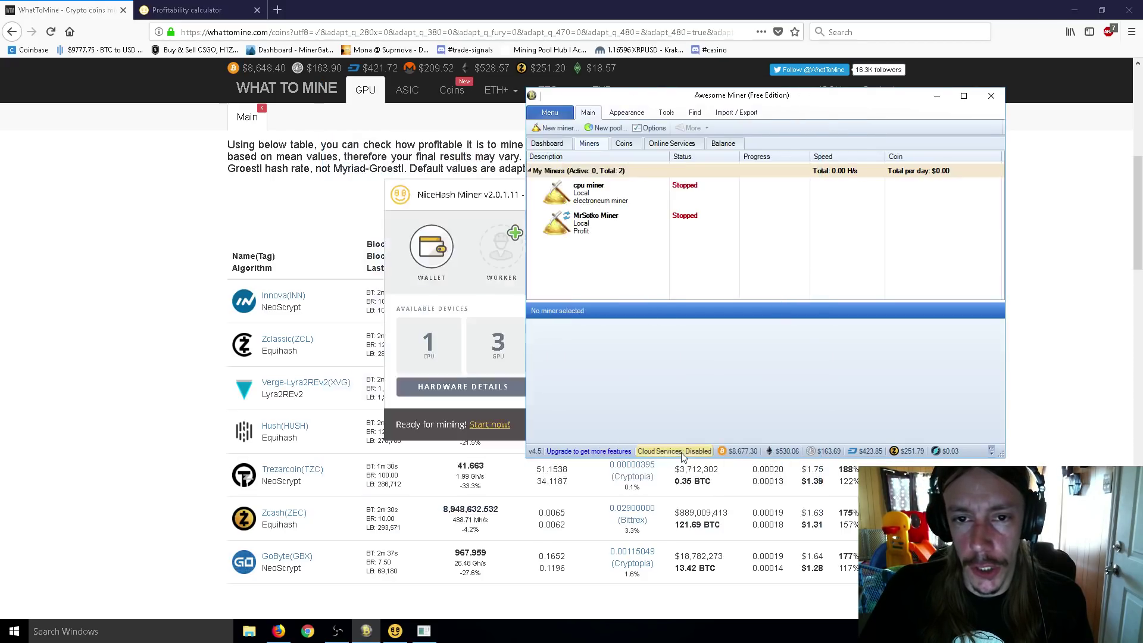
left_click(624, 144)
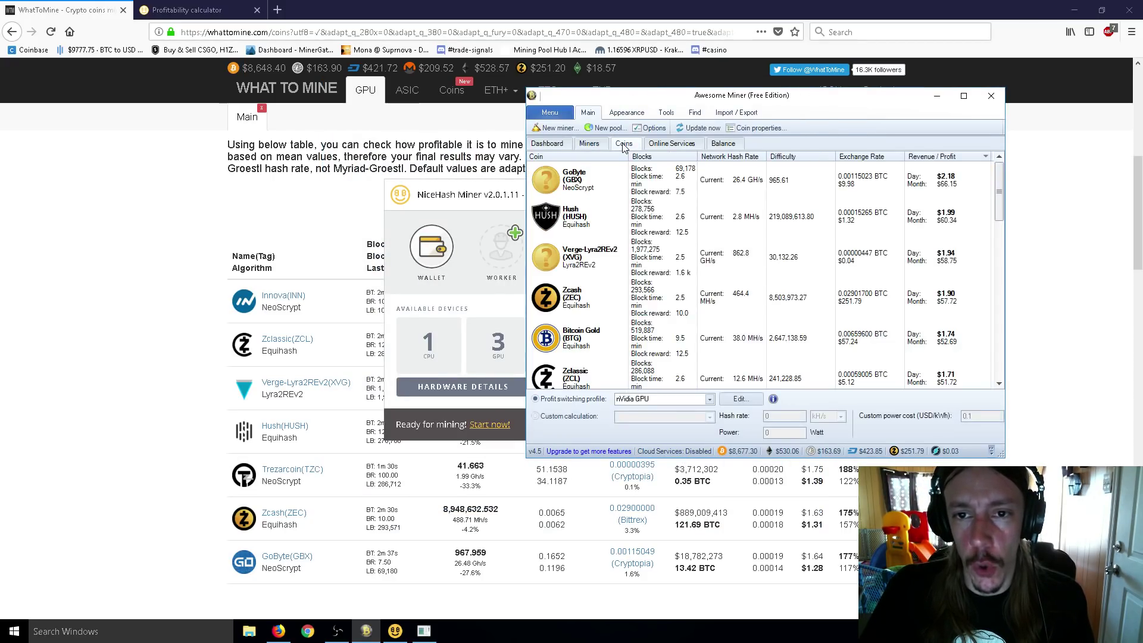
left_click(682, 190)
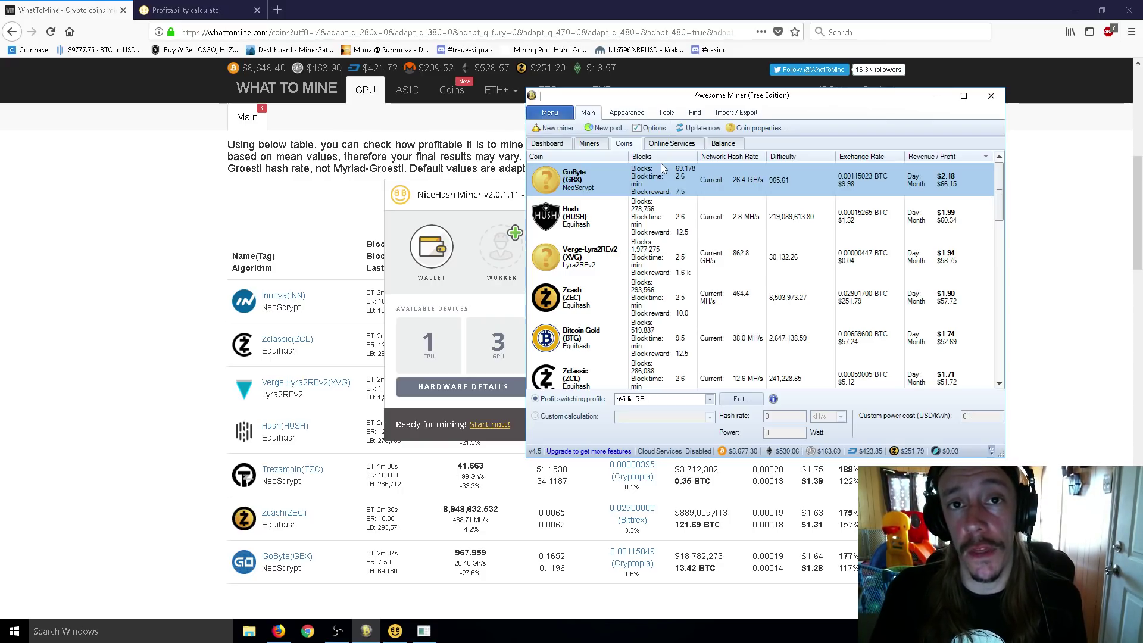
left_click(589, 144)
left_click(609, 223)
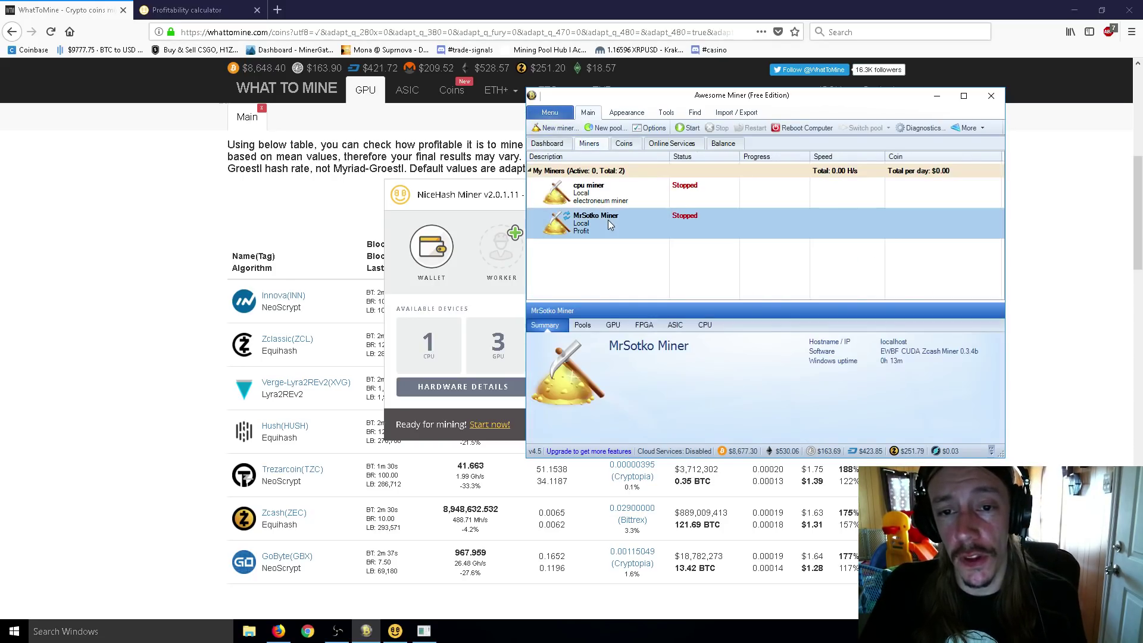
left_click(623, 143)
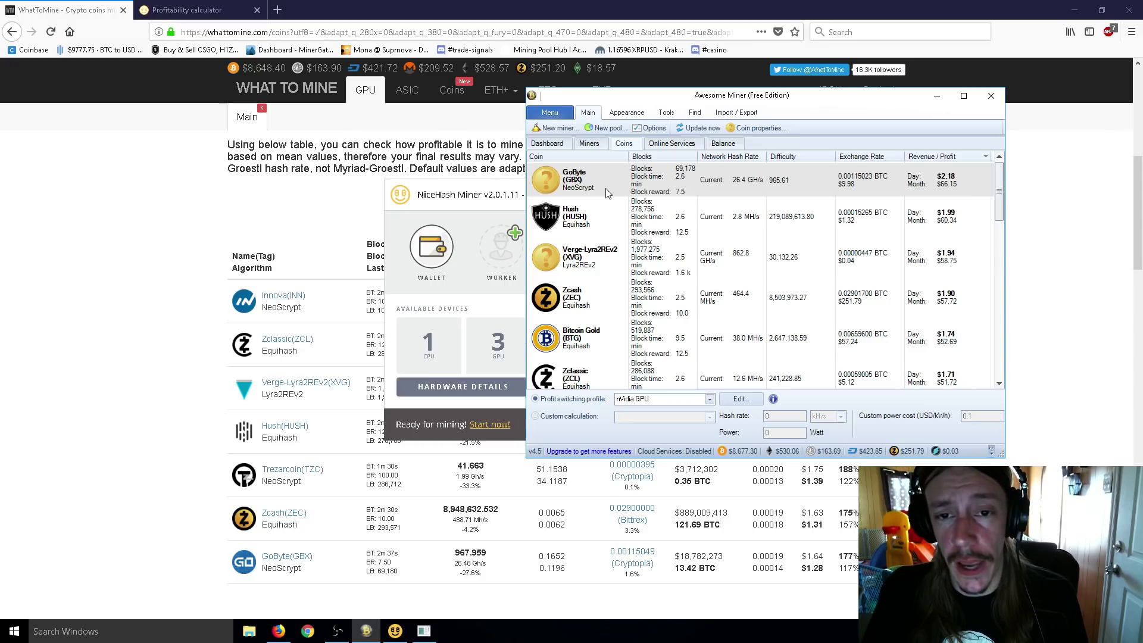
left_click(590, 144)
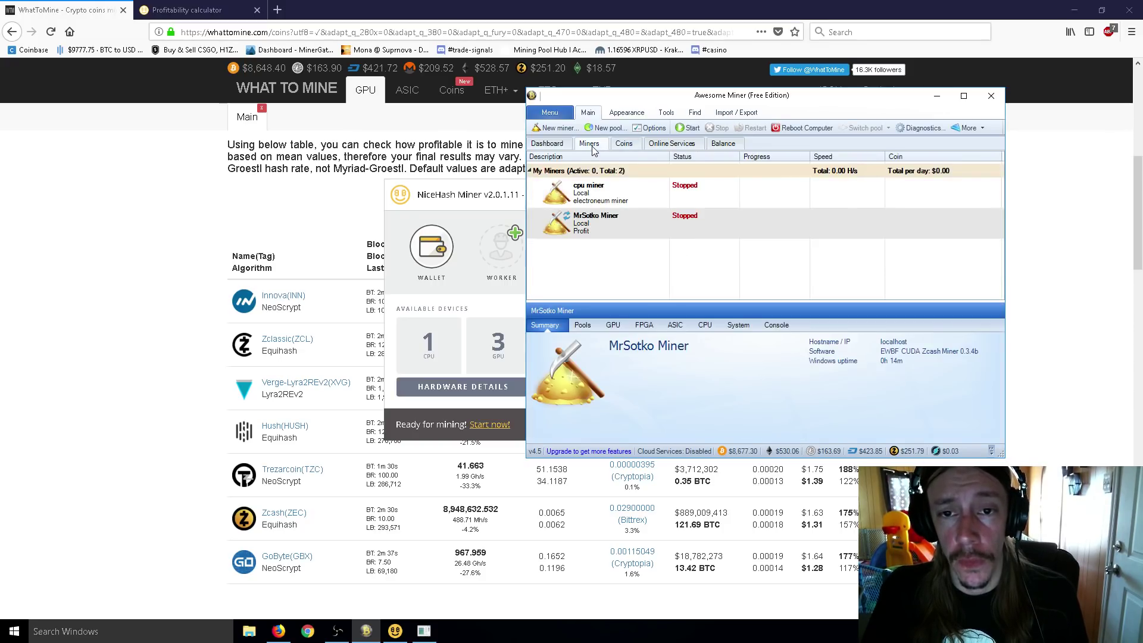
Untick NeoScrypt and Nist5 in the algorithm options and review Equihash and Lyra2REv2 settings
left_click(638, 127)
left_click(377, 242)
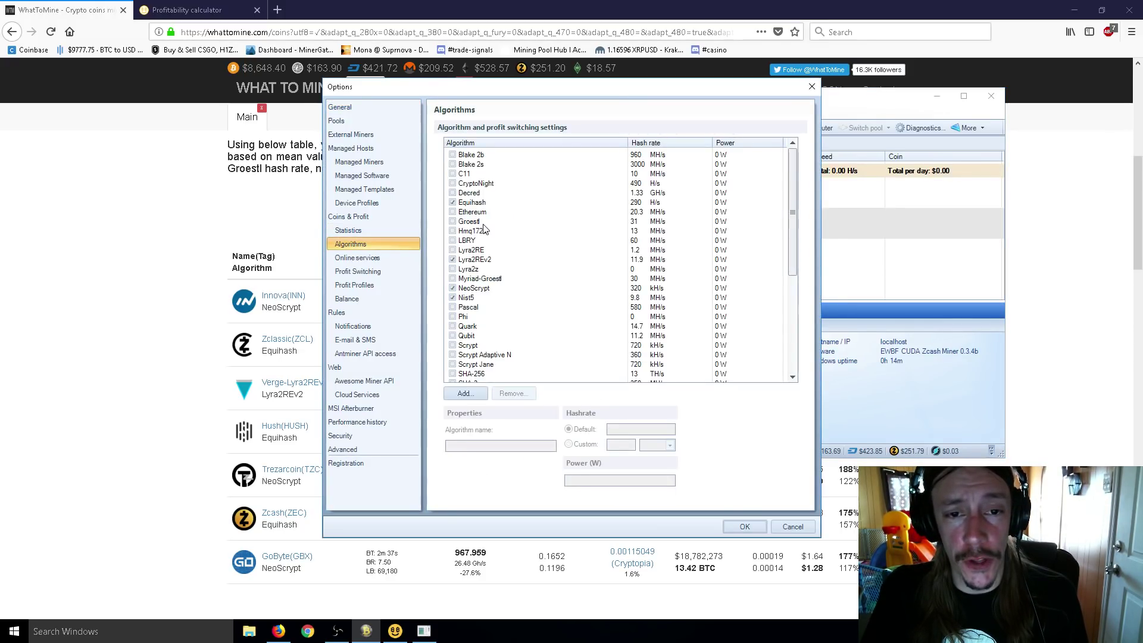
left_click(453, 288)
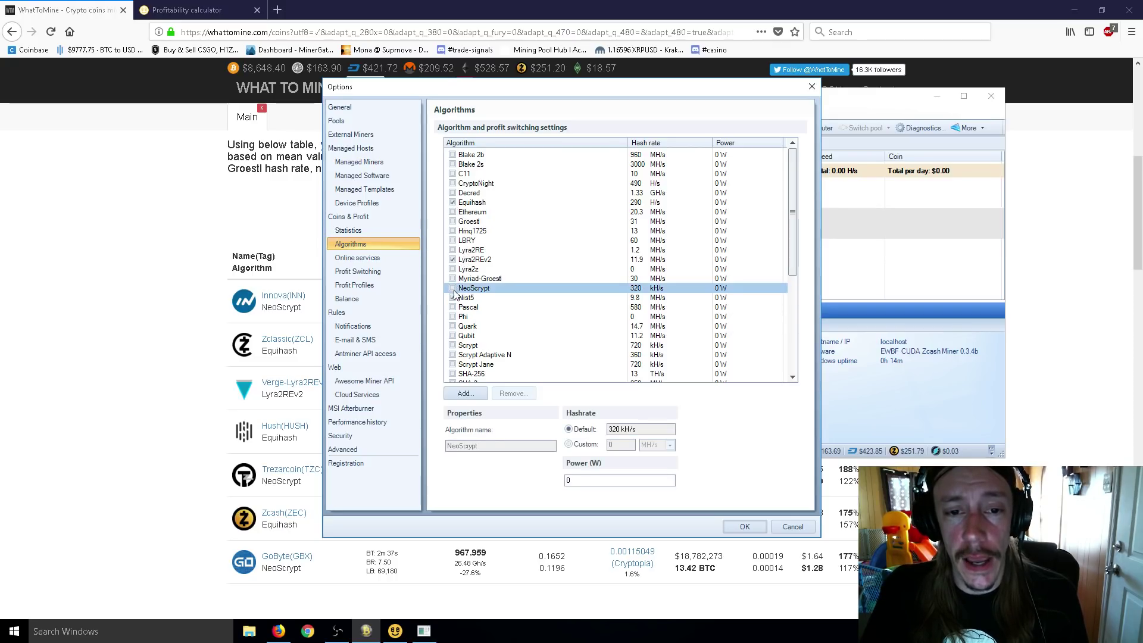
left_click(454, 297)
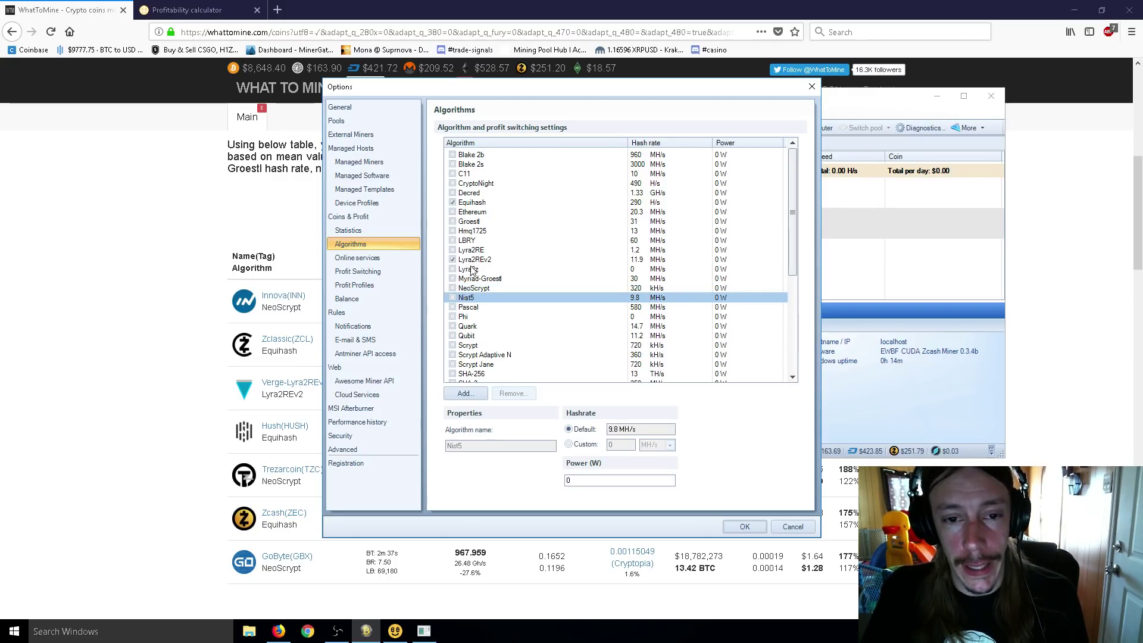
left_click(471, 262)
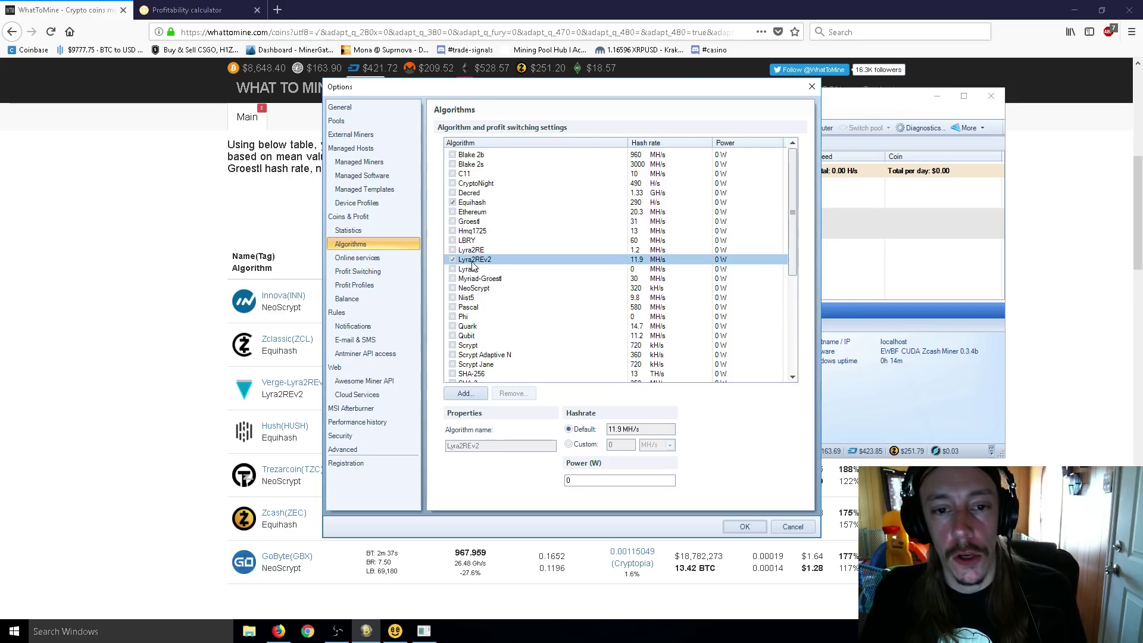
left_click(485, 205)
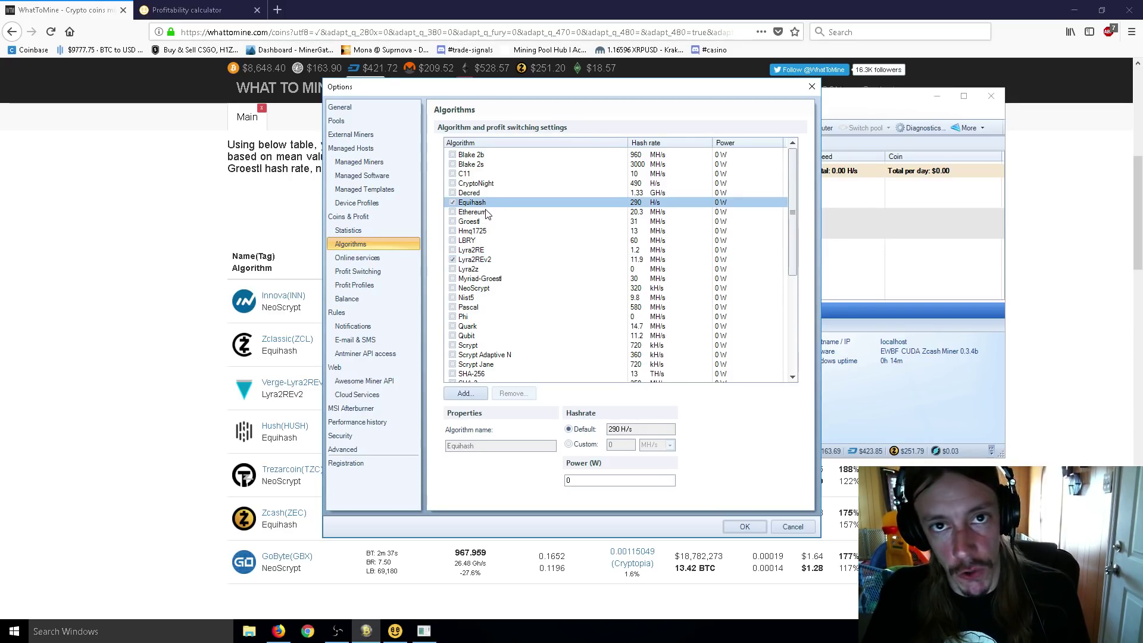
left_click(479, 261)
left_click(478, 205)
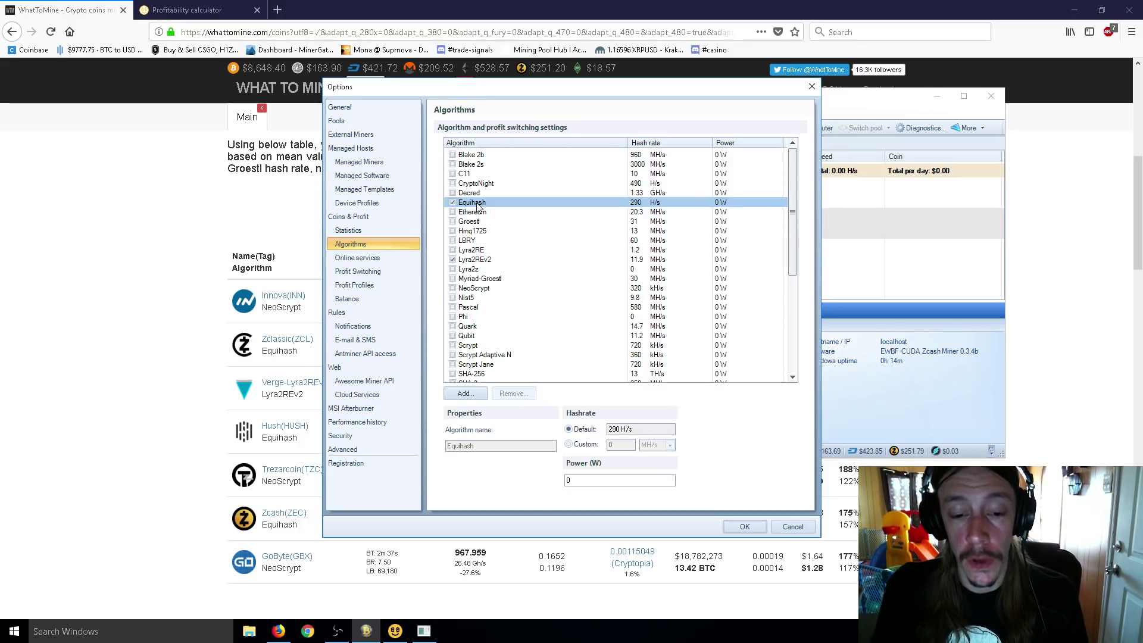
Close NiceHash Miner and the settings dialog, then view Awesome Miner's coin list
left_click(395, 631)
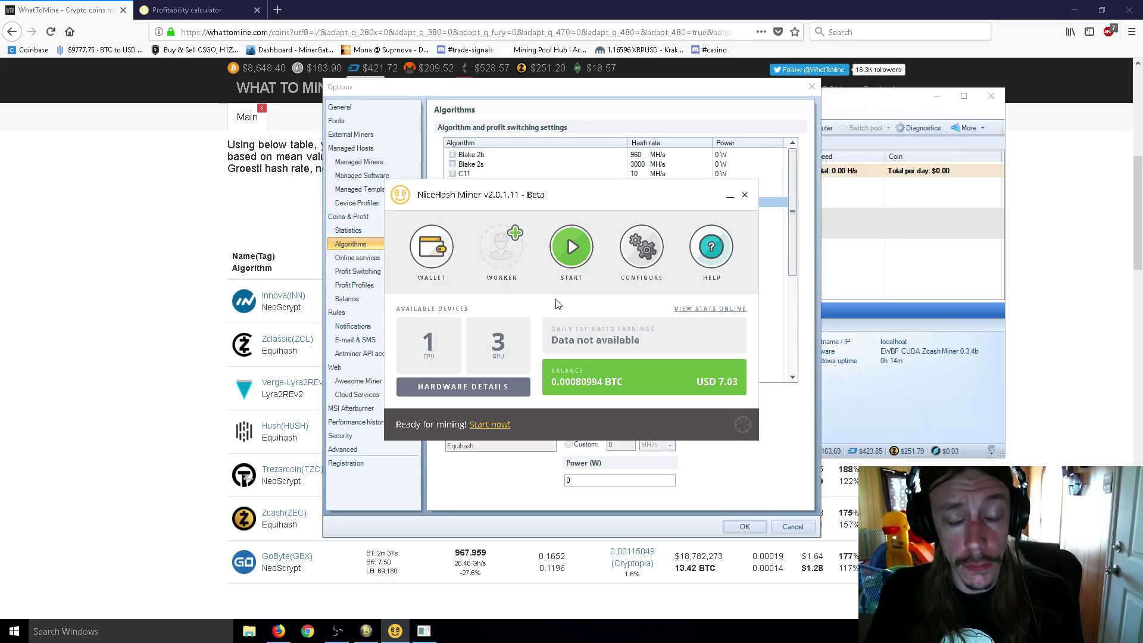
left_click(744, 195)
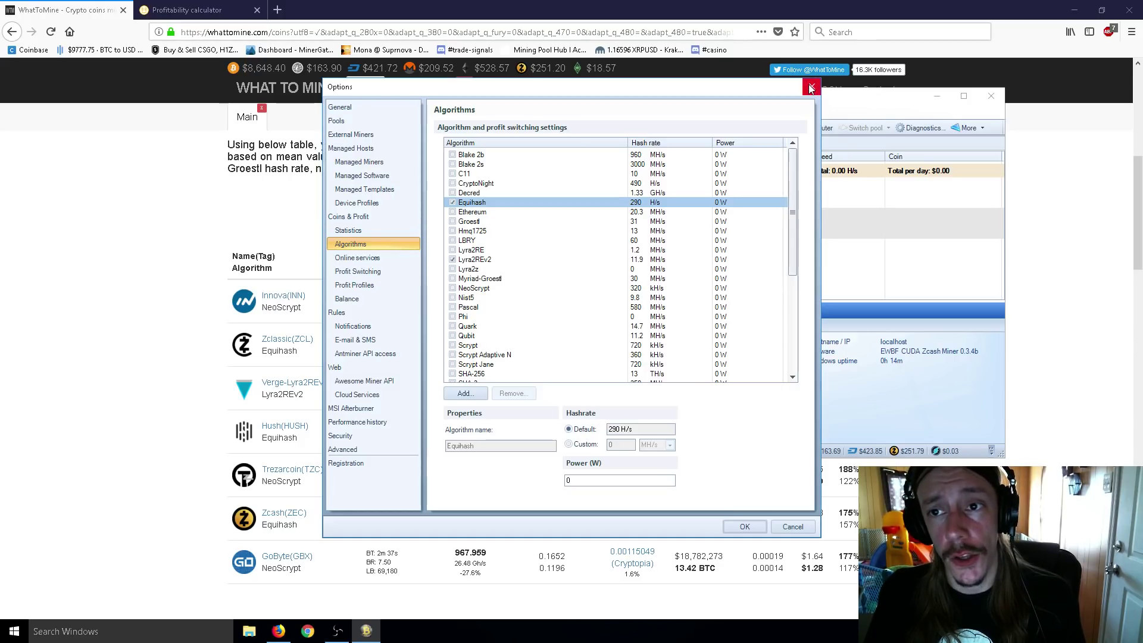
left_click_drag(776, 94, 621, 90)
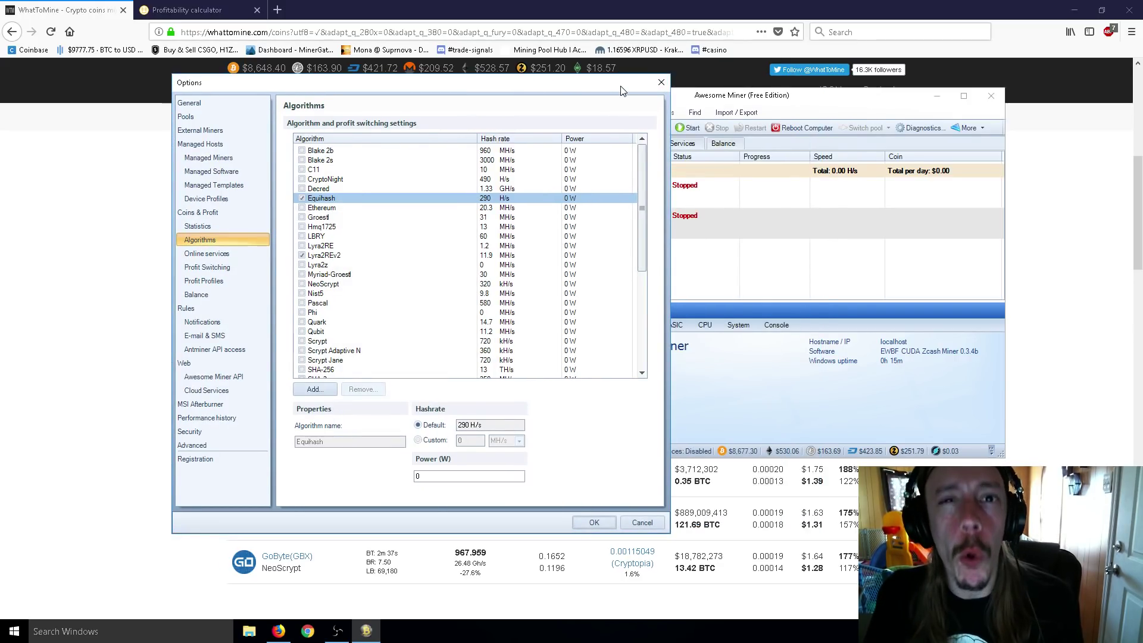
left_click(661, 82)
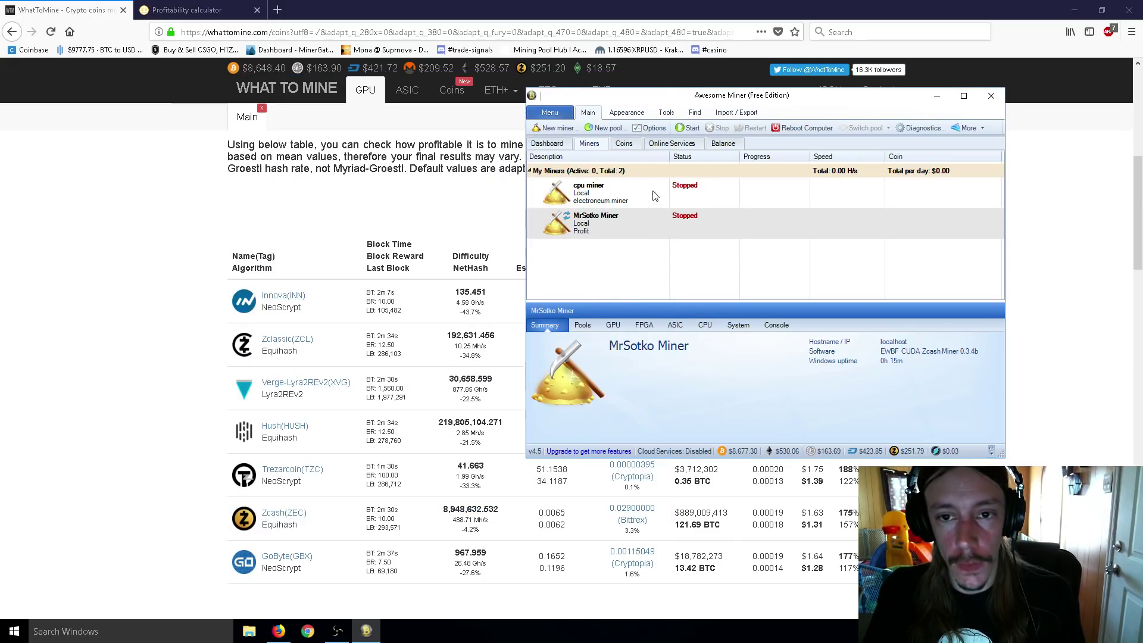
left_click(625, 144)
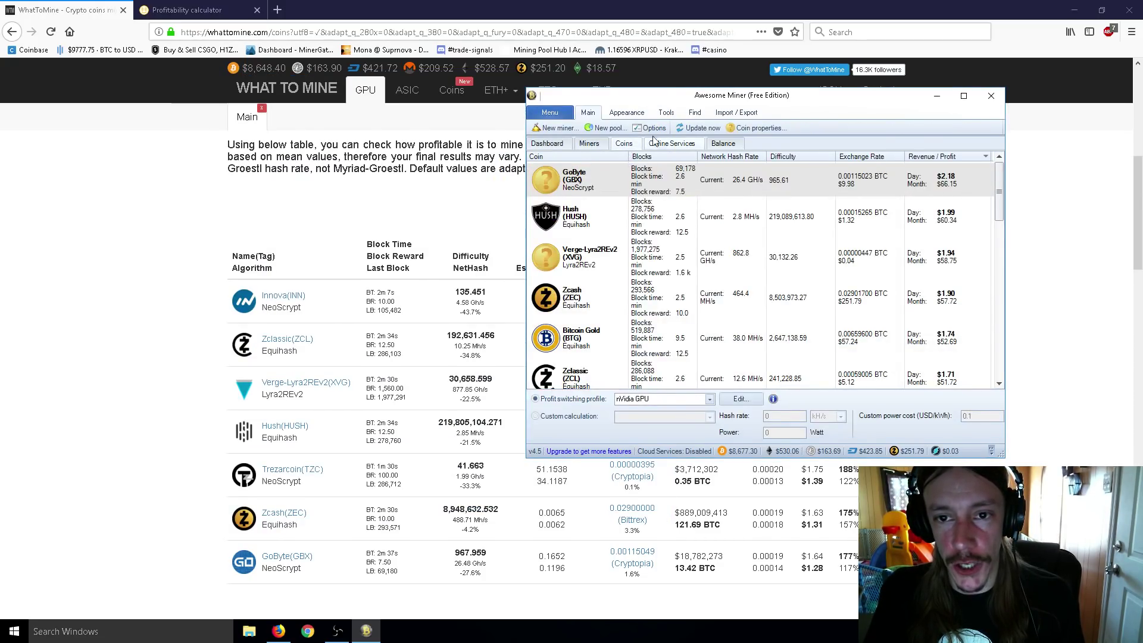
Untick NeoScrypt and Nist5 again and save, leaving Hush (Equihash) leading at $1.99/day
left_click(650, 128)
left_click(410, 245)
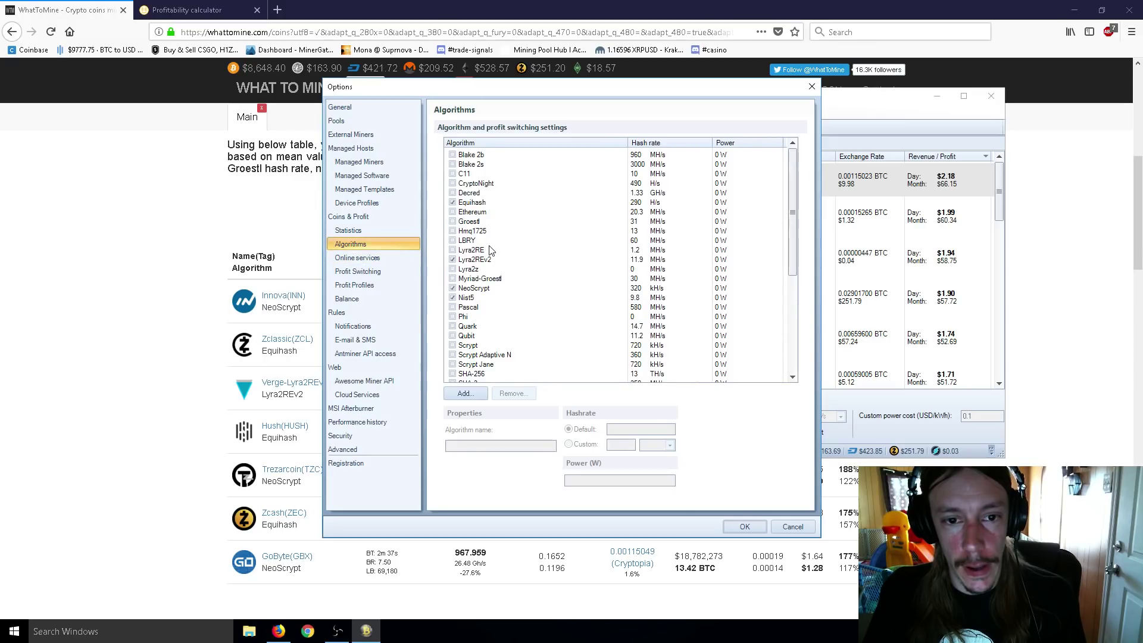
left_click(462, 288)
left_click(456, 297)
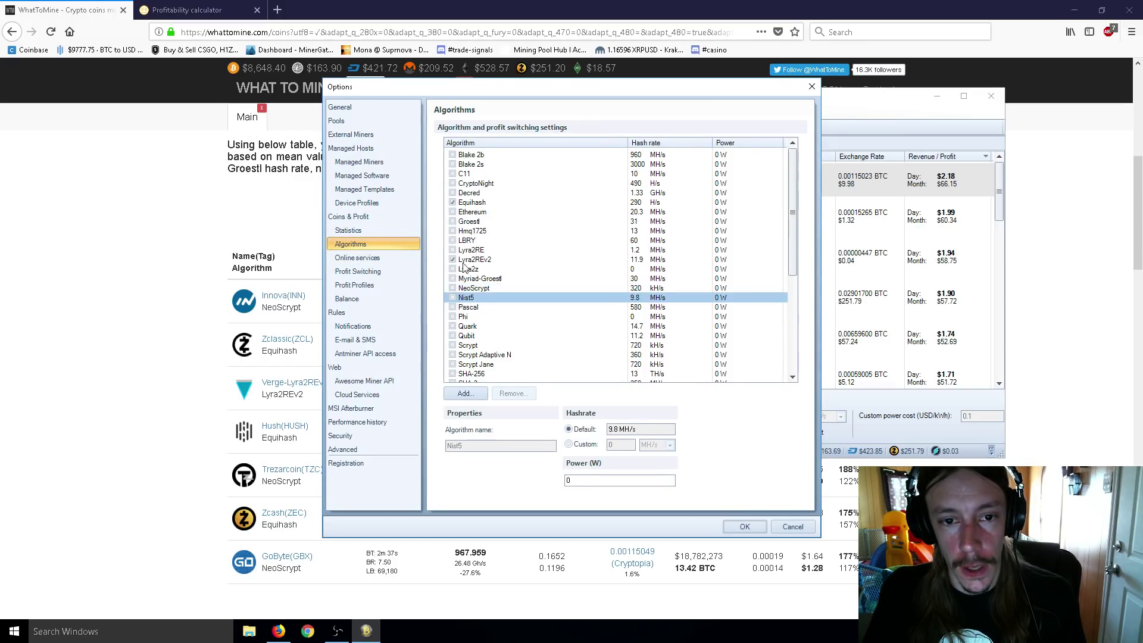
left_click(730, 524)
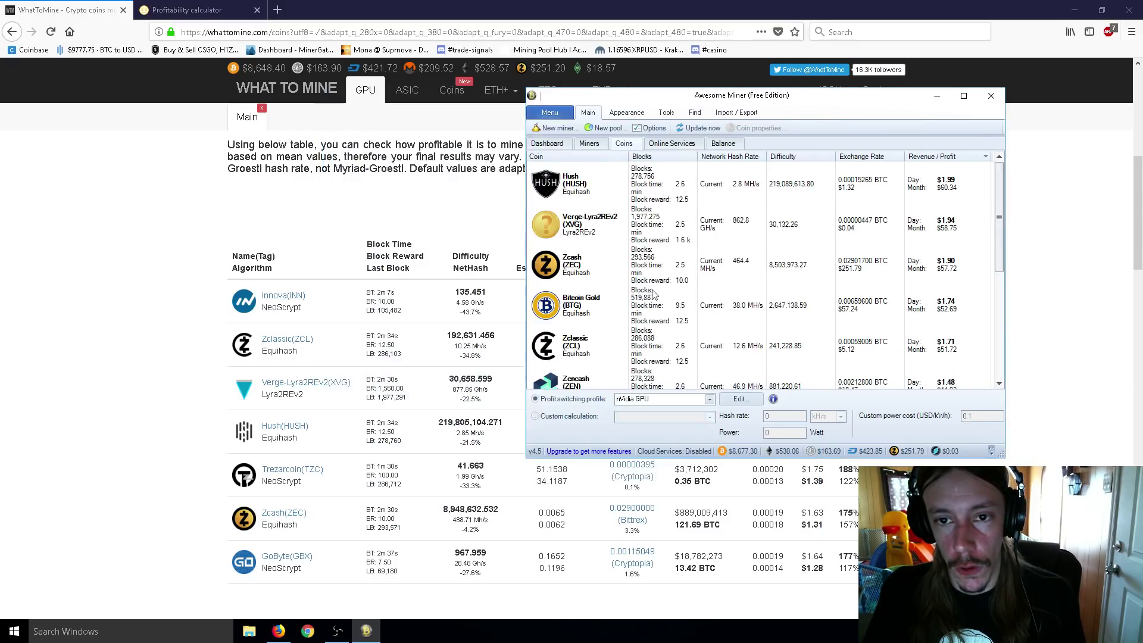
left_click(590, 191)
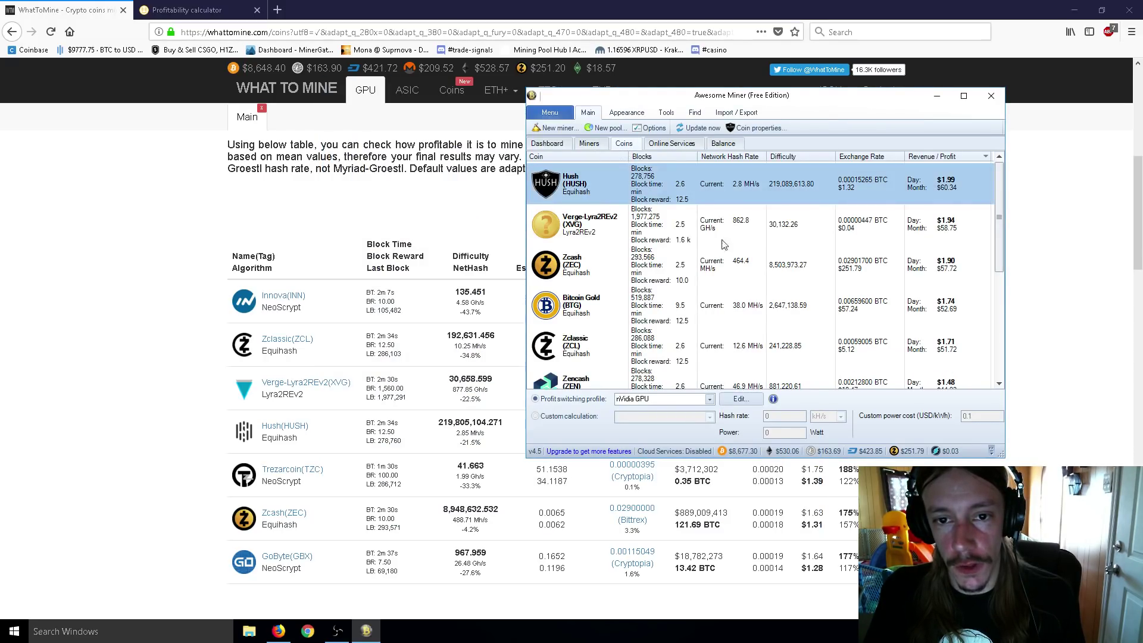
left_click(602, 255)
scroll(600, 254, "down", 1)
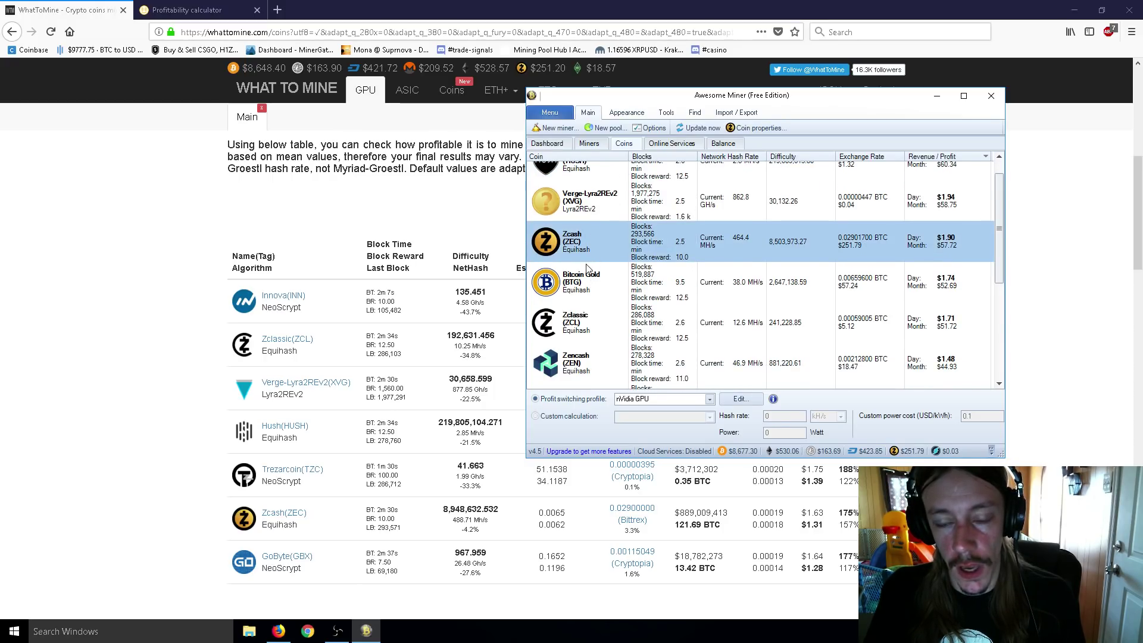
left_click(584, 325)
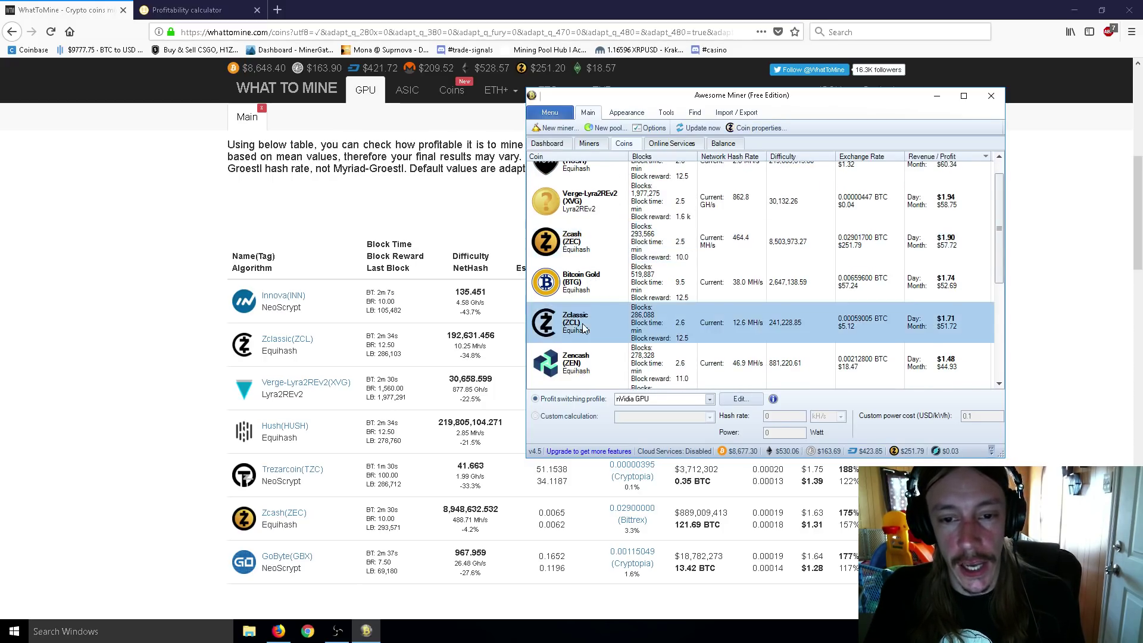
left_click(591, 285)
scroll(600, 270, "up", 1)
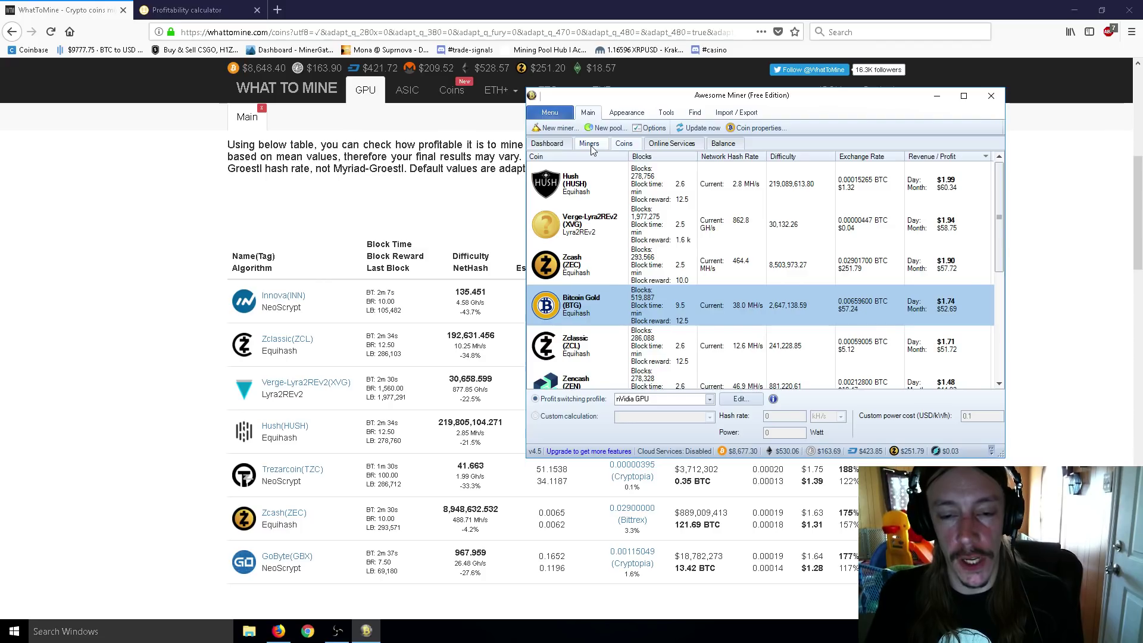
scroll(682, 268, "down", 2)
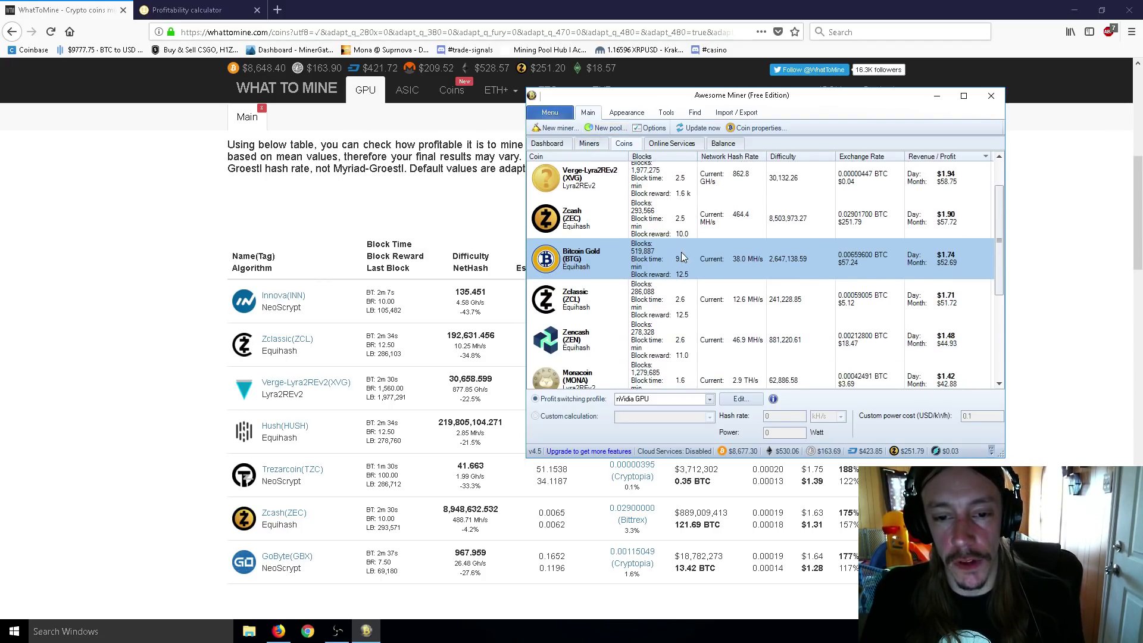
scroll(673, 268, "up", 2)
left_click(567, 227)
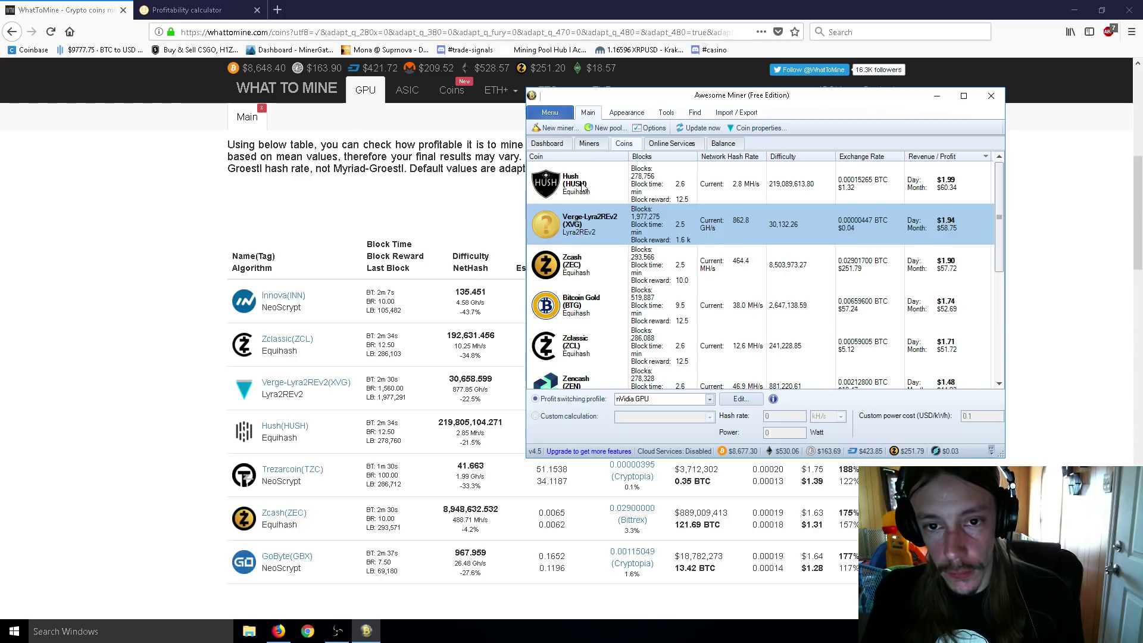
left_click(582, 186)
left_click(593, 223)
left_click(593, 192)
left_click(594, 223)
left_click(592, 193)
left_click(593, 223)
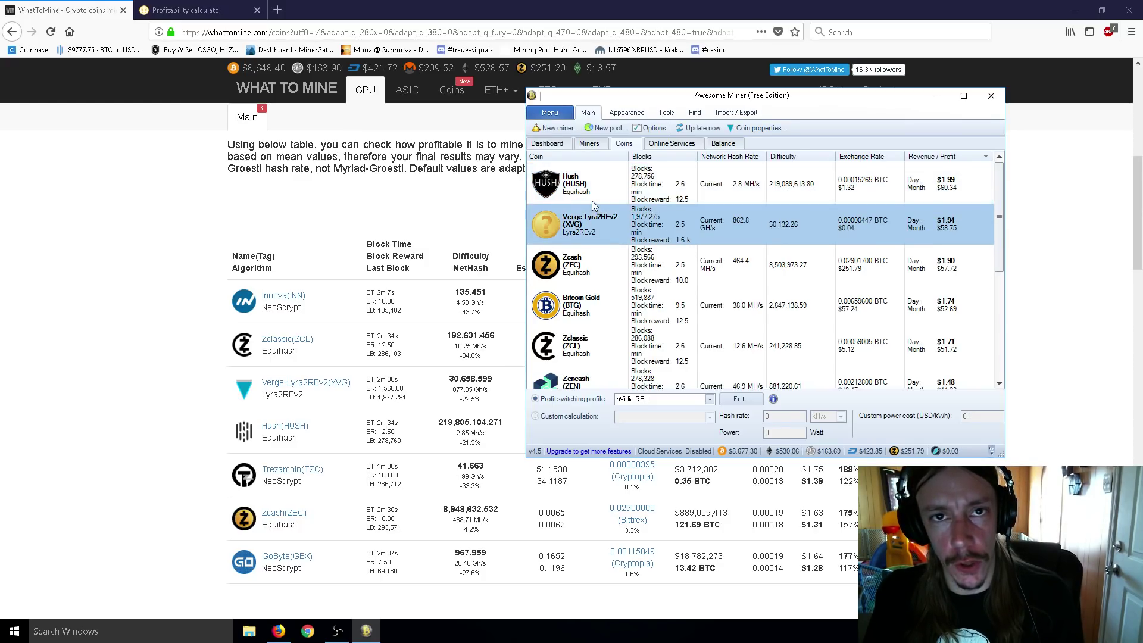
left_click(596, 197)
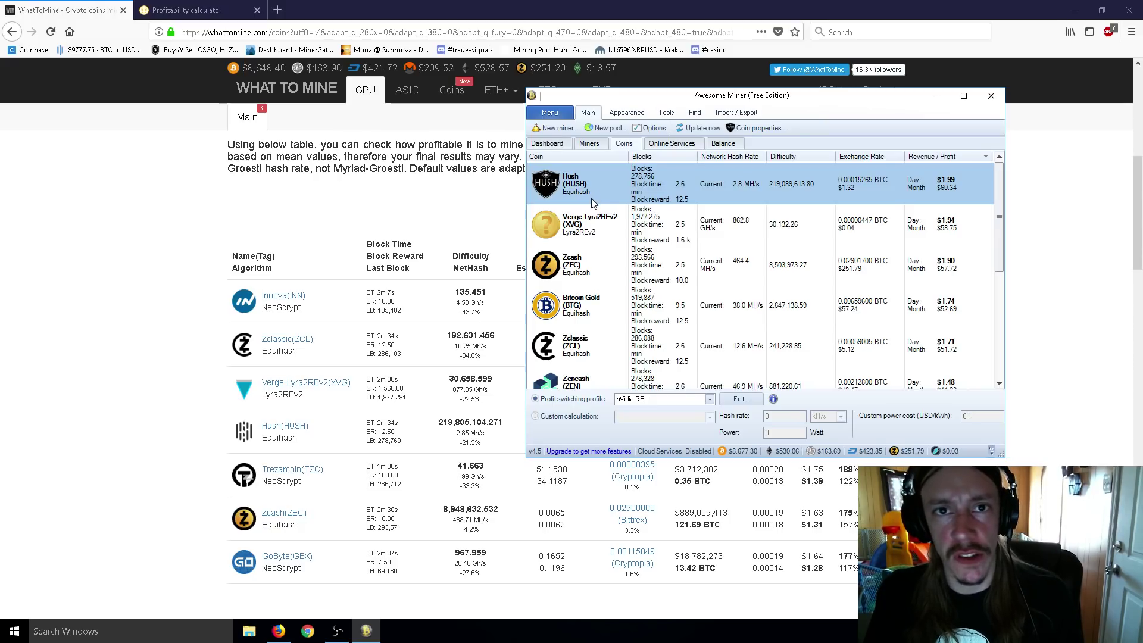
left_click(587, 217)
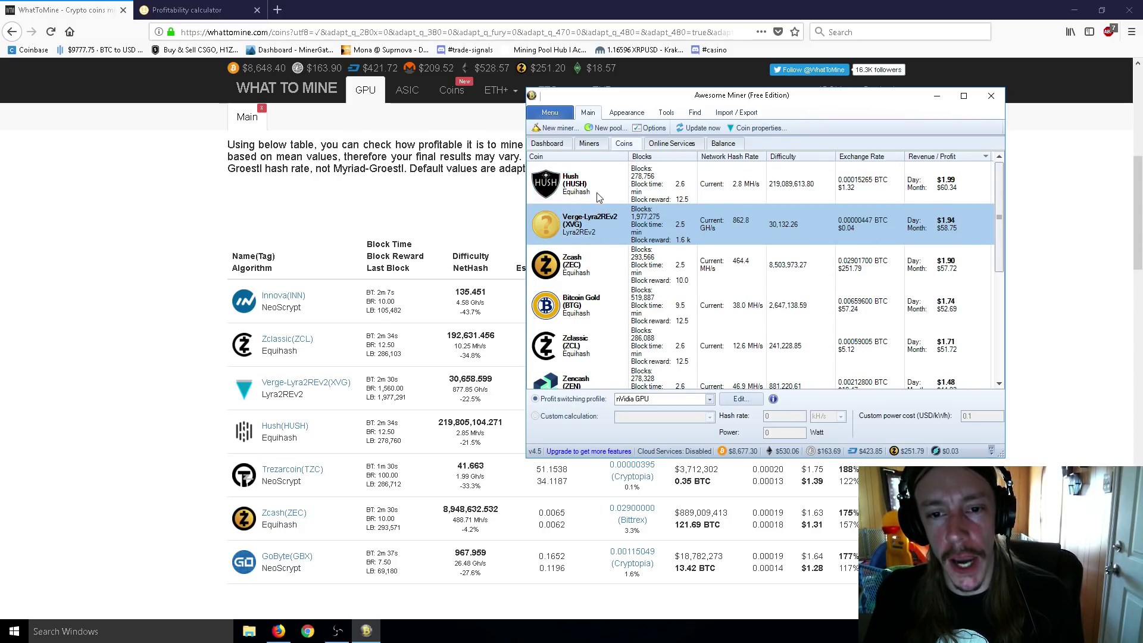
left_click(587, 272)
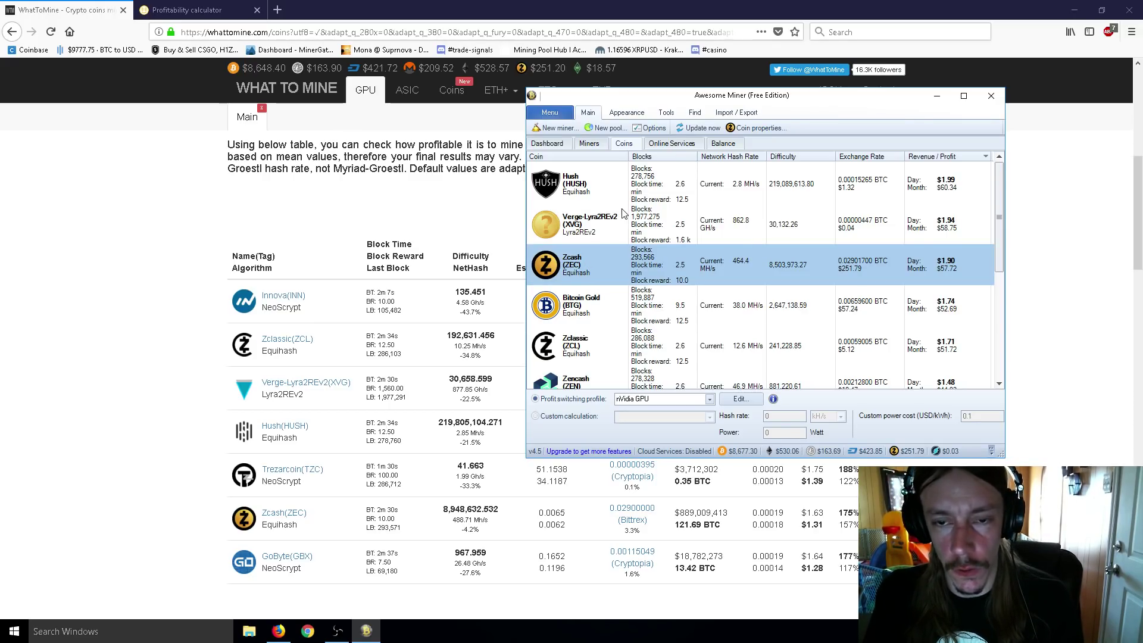
left_click(644, 127)
left_click(384, 243)
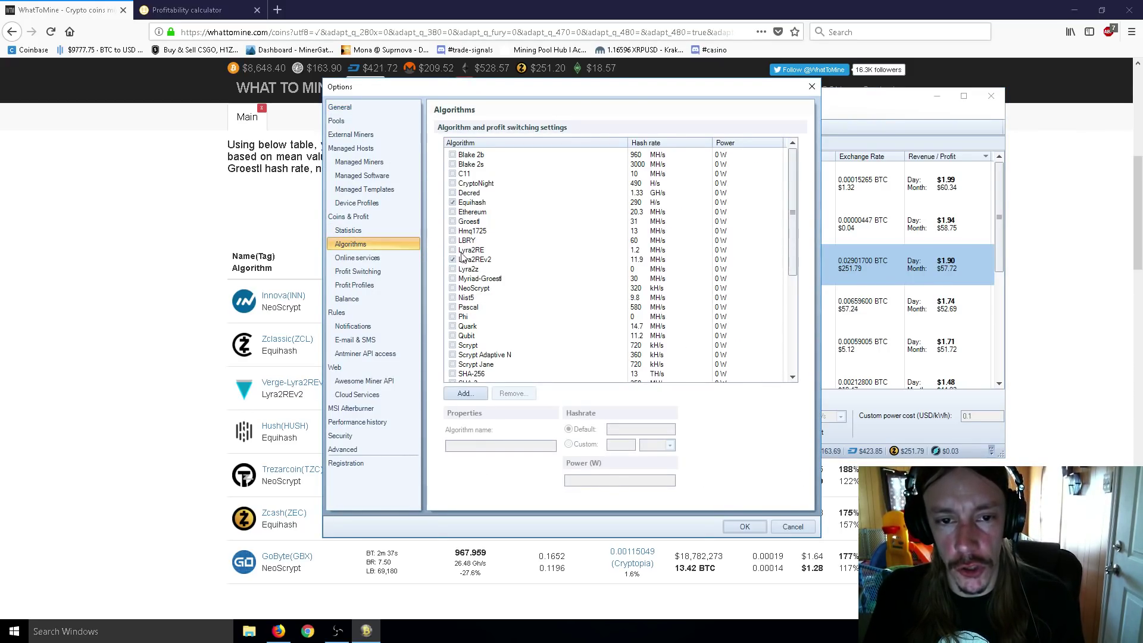
left_click(793, 527)
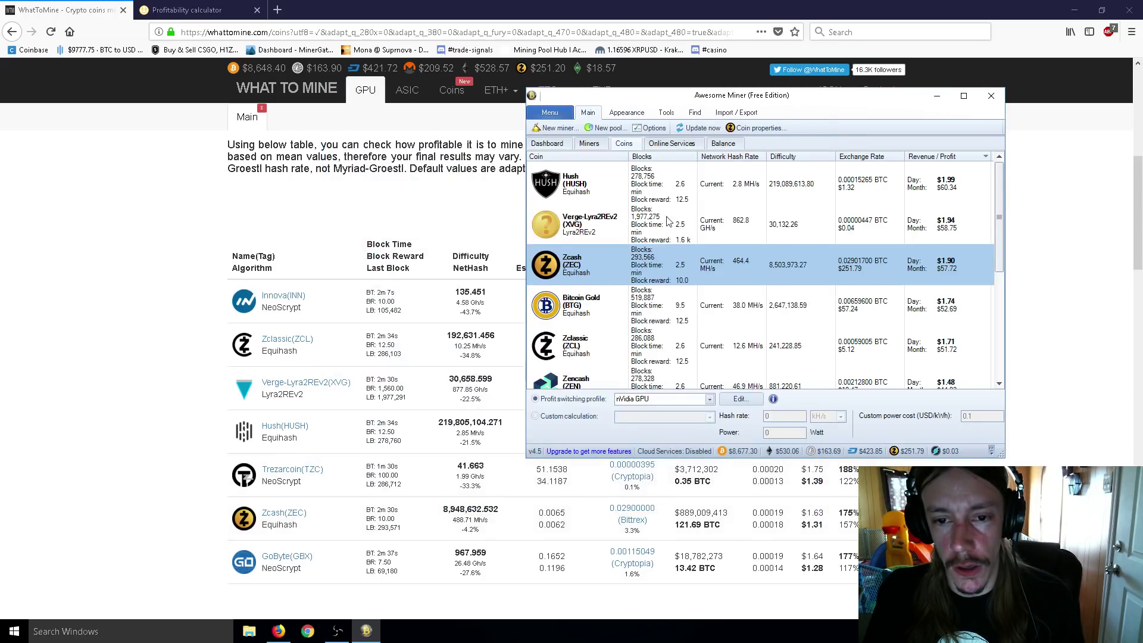
scroll(666, 221, "down", 3)
scroll(664, 227, "up", 3)
scroll(659, 234, "down", 3)
scroll(659, 234, "up", 2)
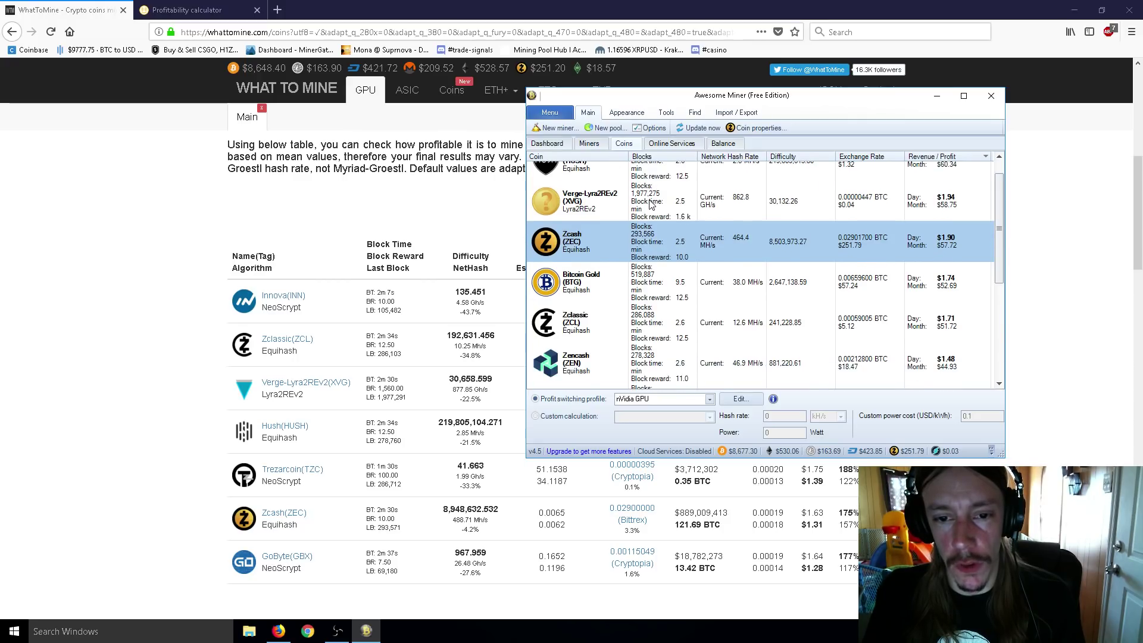
scroll(651, 205, "down", 1)
scroll(598, 228, "up", 1)
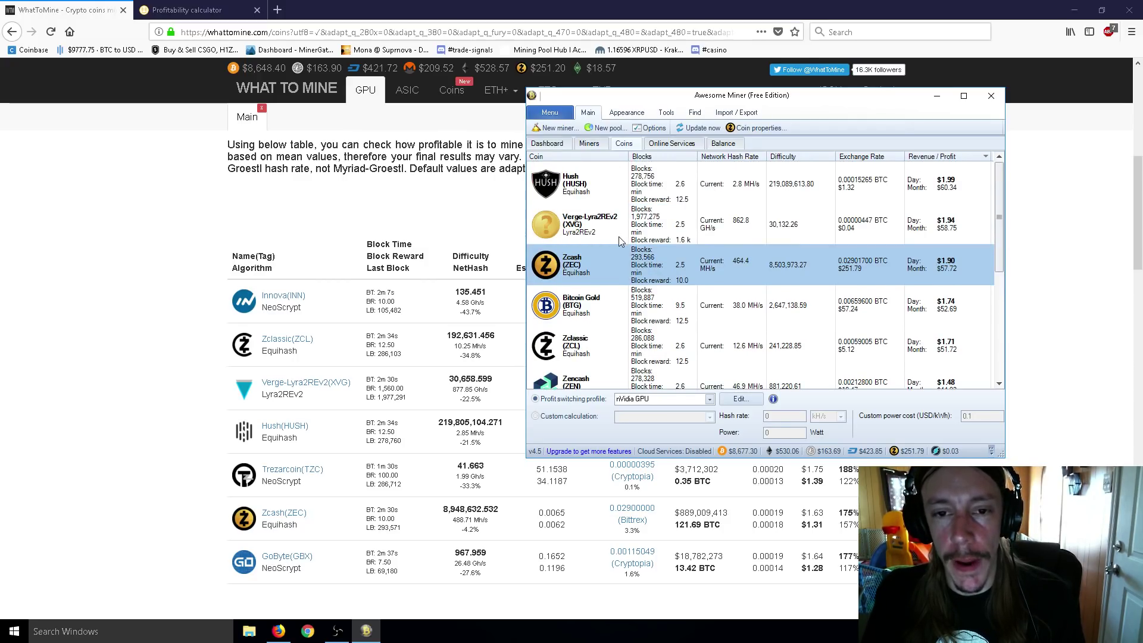
scroll(622, 238, "down", 1)
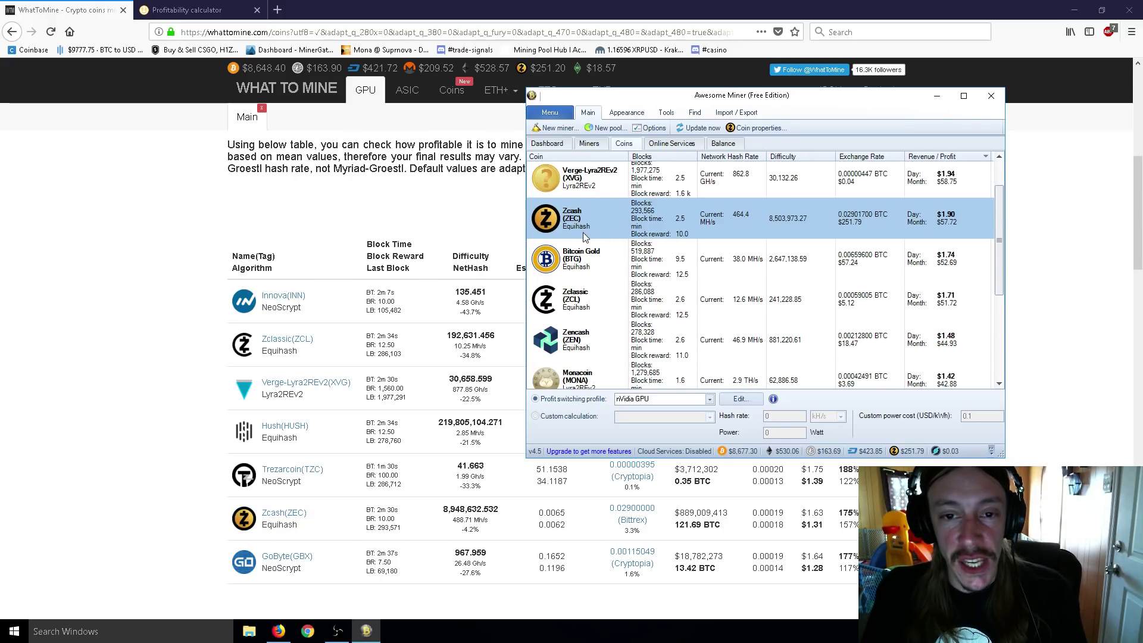
scroll(585, 233, "up", 1)
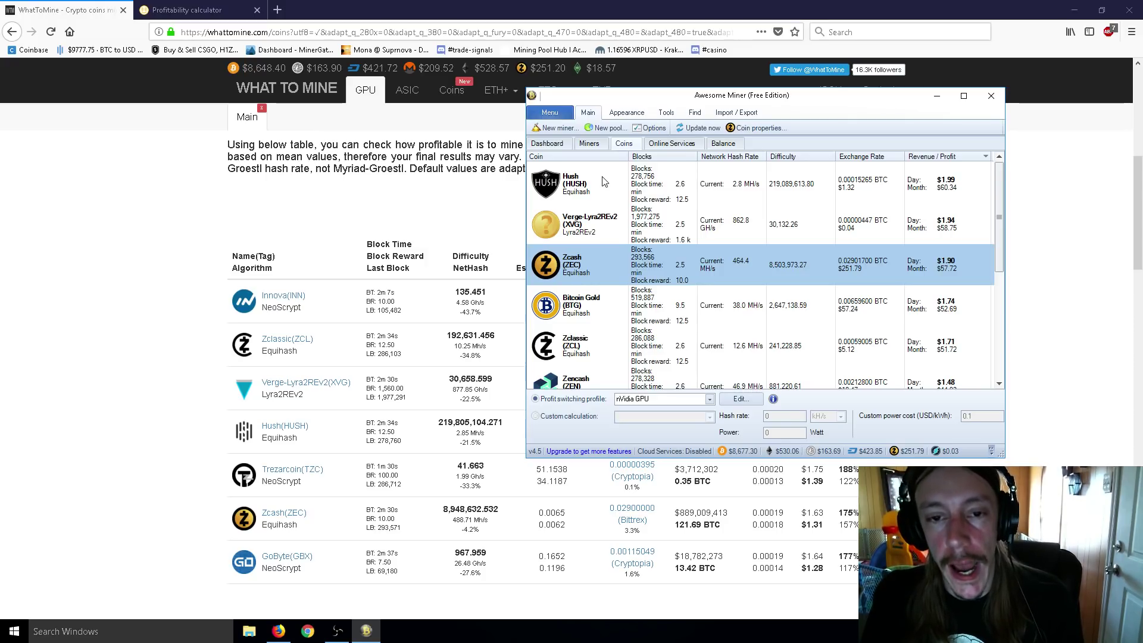
left_click(588, 310)
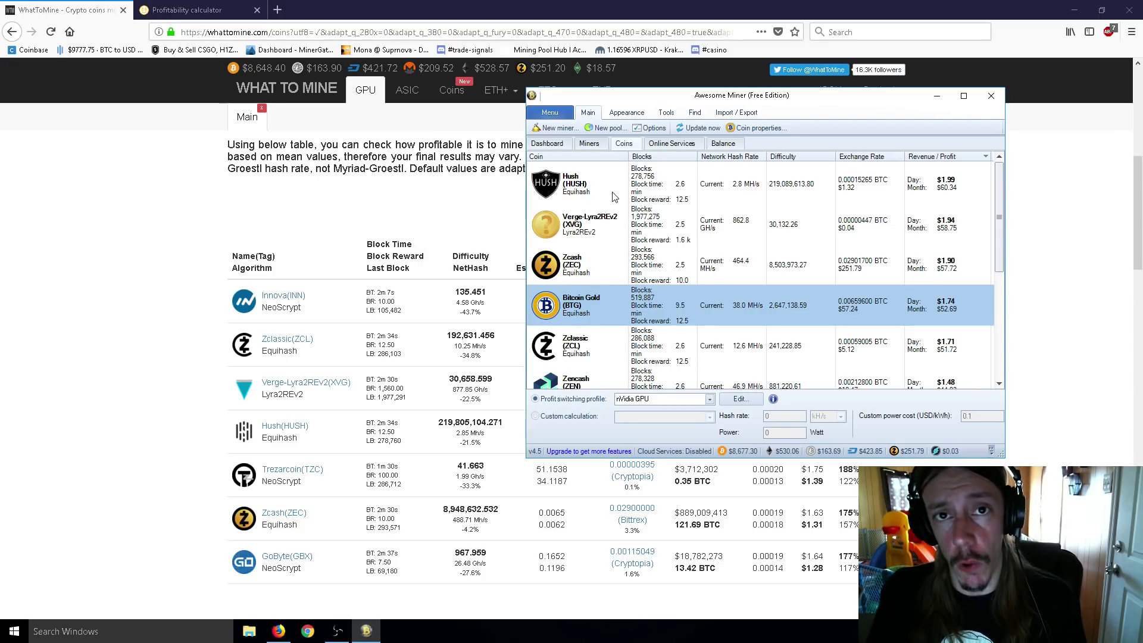
scroll(616, 206, "down", 1)
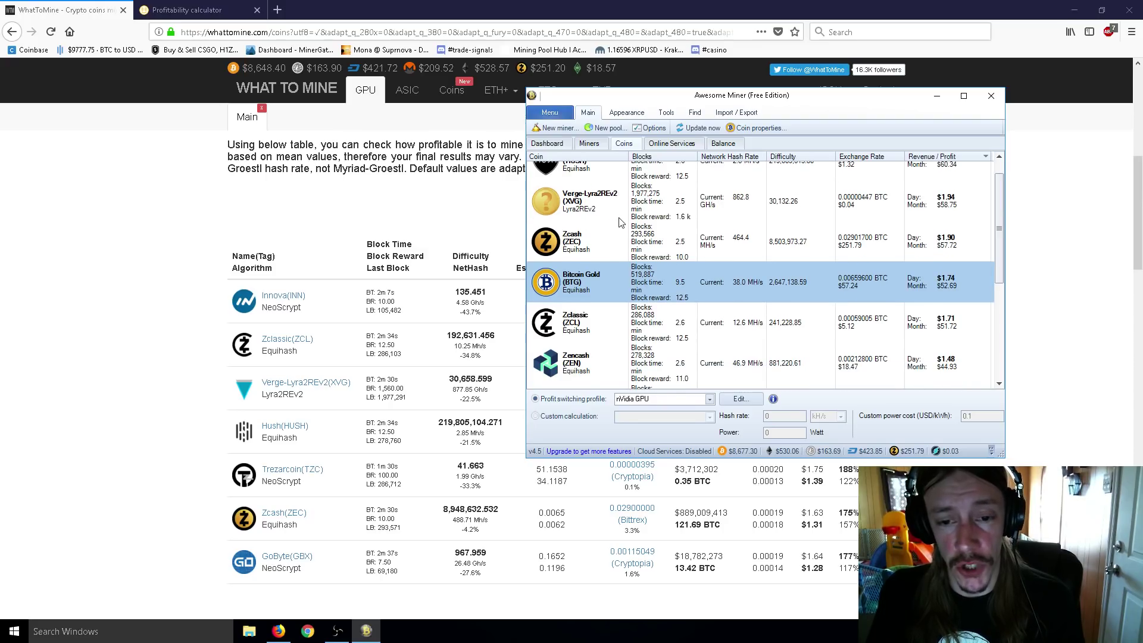
scroll(603, 226, "down", 2)
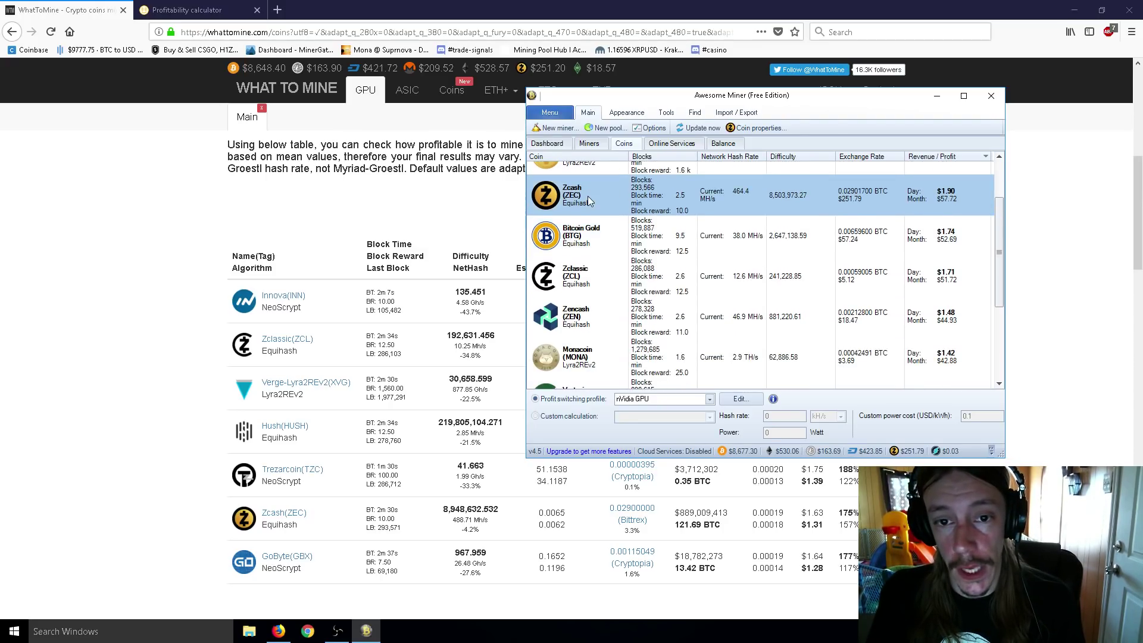
scroll(589, 197, "up", 2)
scroll(594, 196, "down", 4)
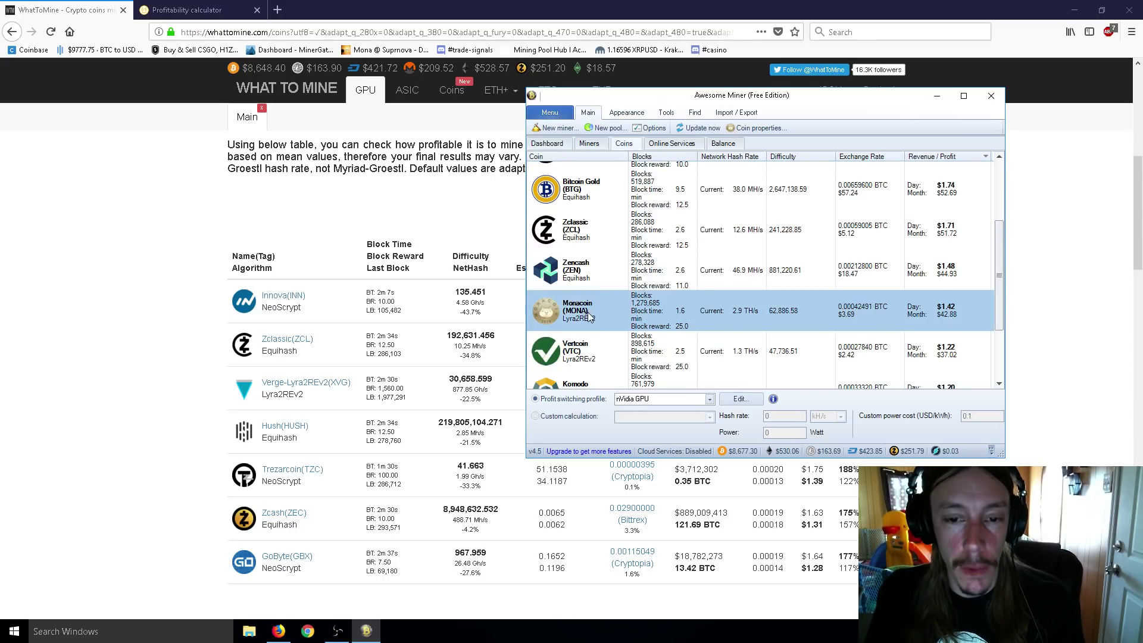
scroll(595, 318, "up", 4)
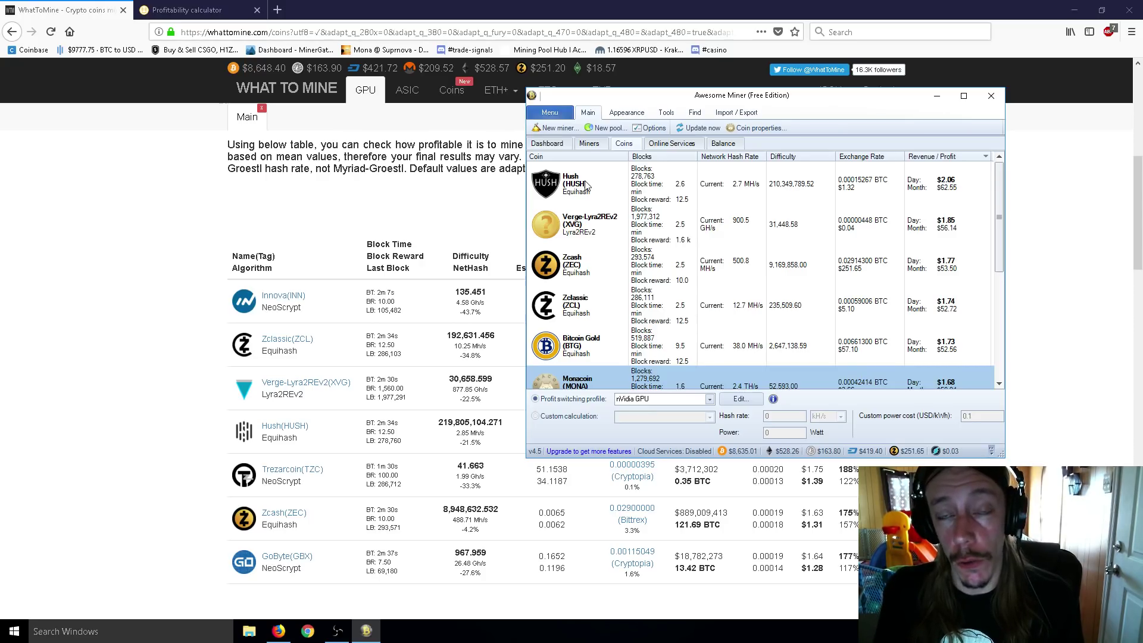
left_click(653, 128)
left_click(363, 245)
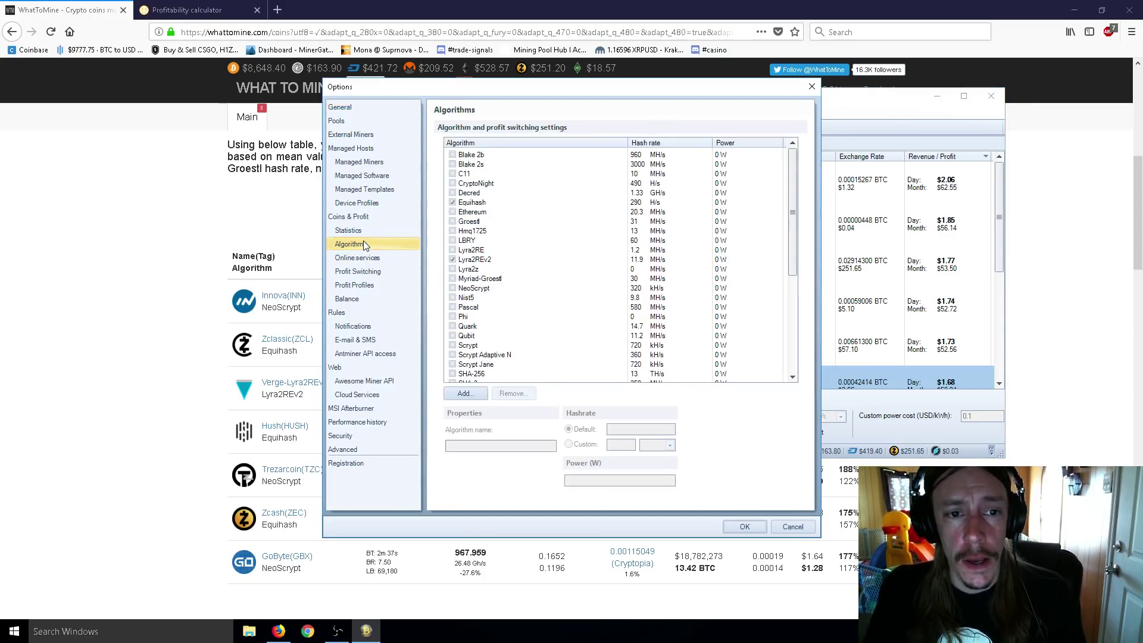
left_click(358, 271)
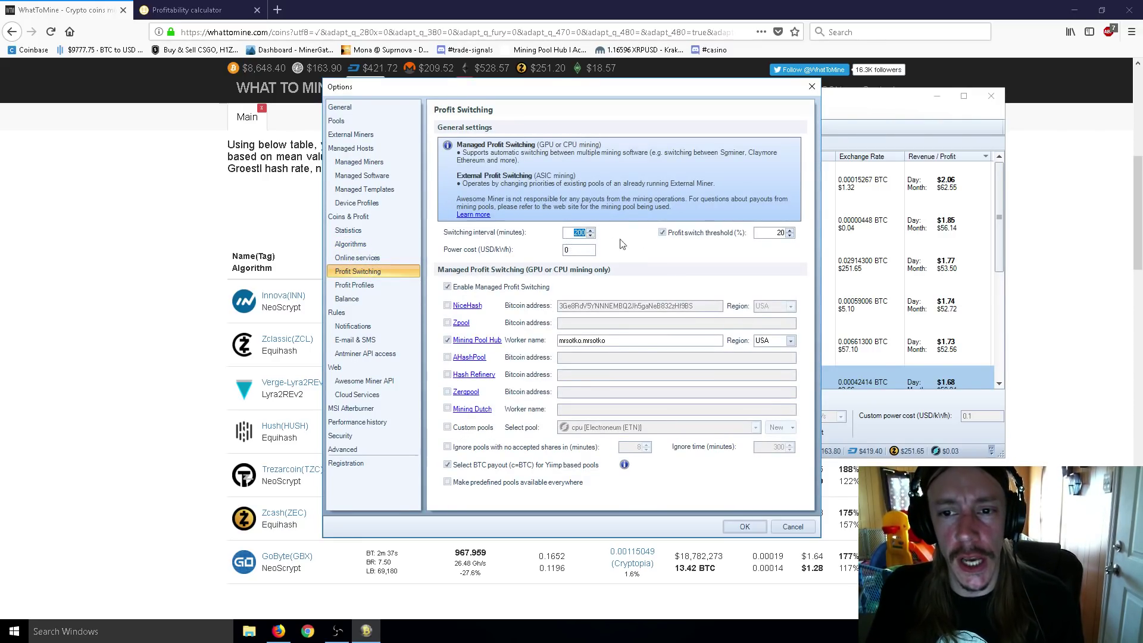
left_click(770, 237)
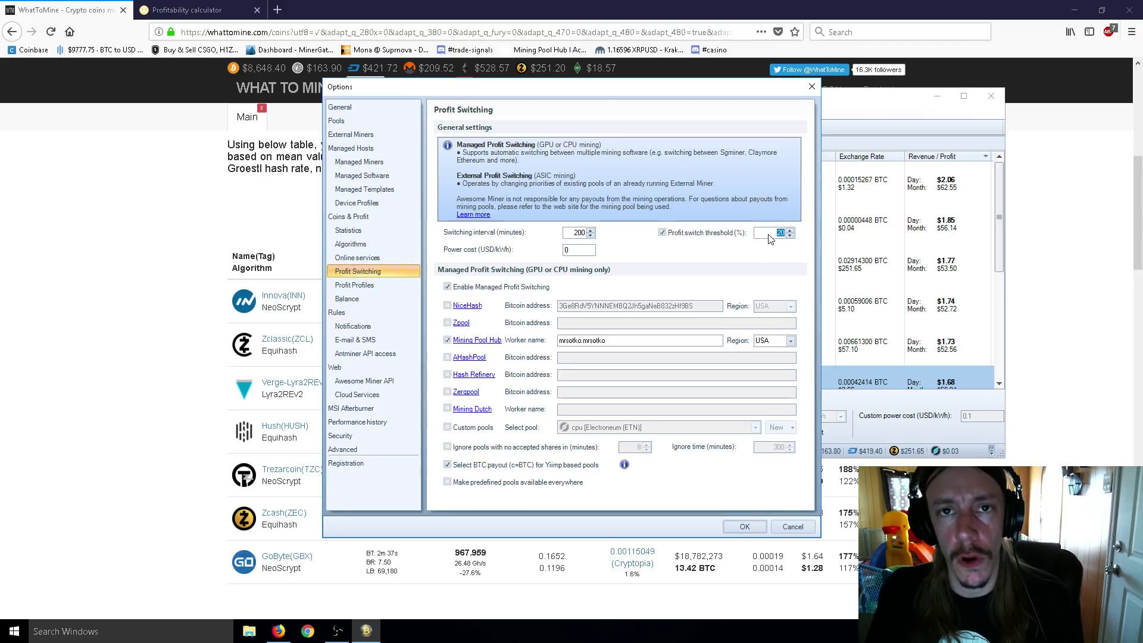
left_click(571, 236)
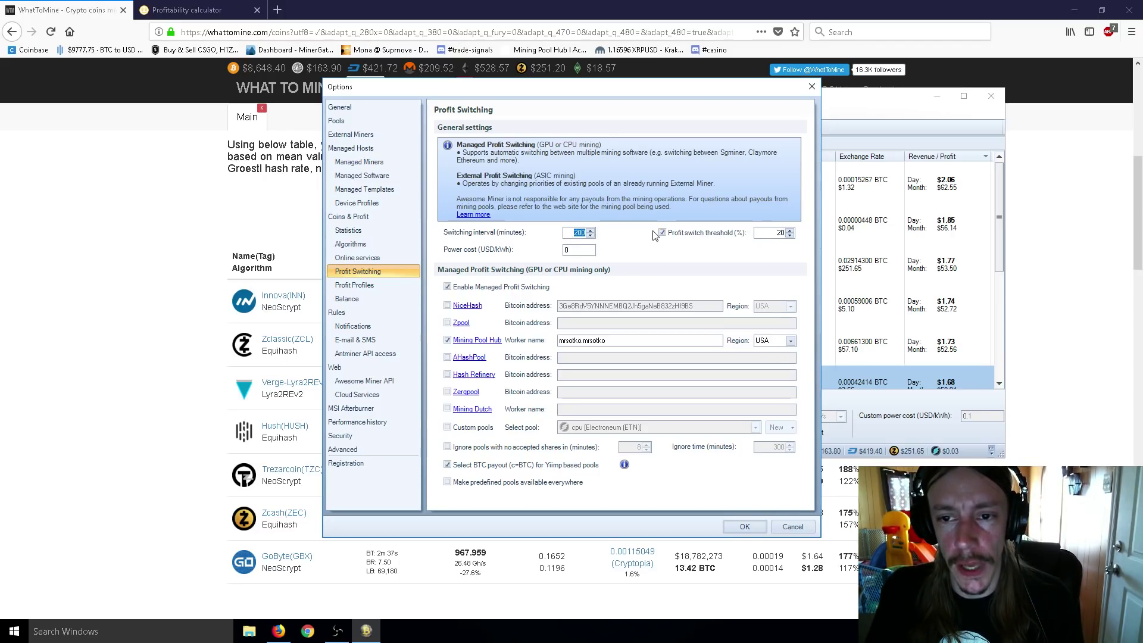
left_click(774, 238)
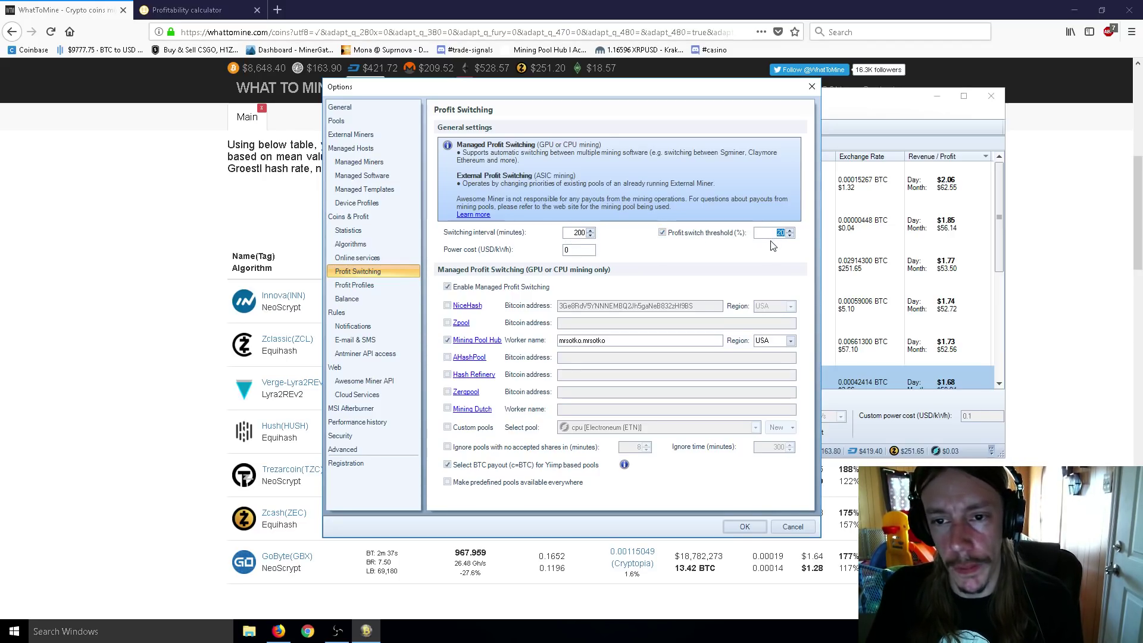
left_click(842, 154)
left_click(782, 528)
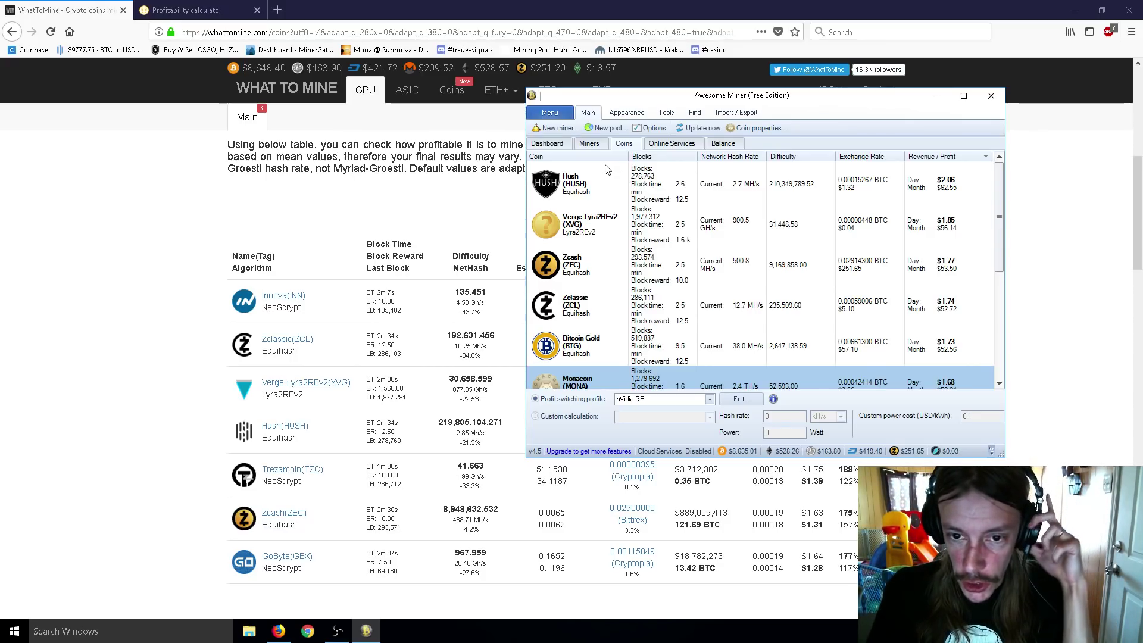
left_click(596, 148)
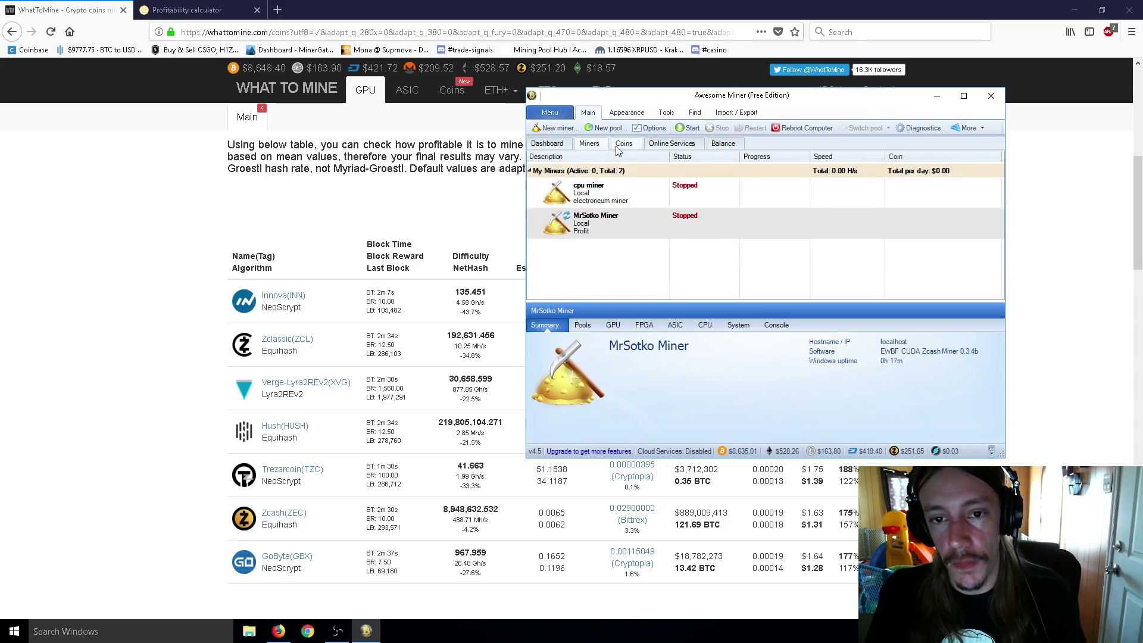
left_click(619, 148)
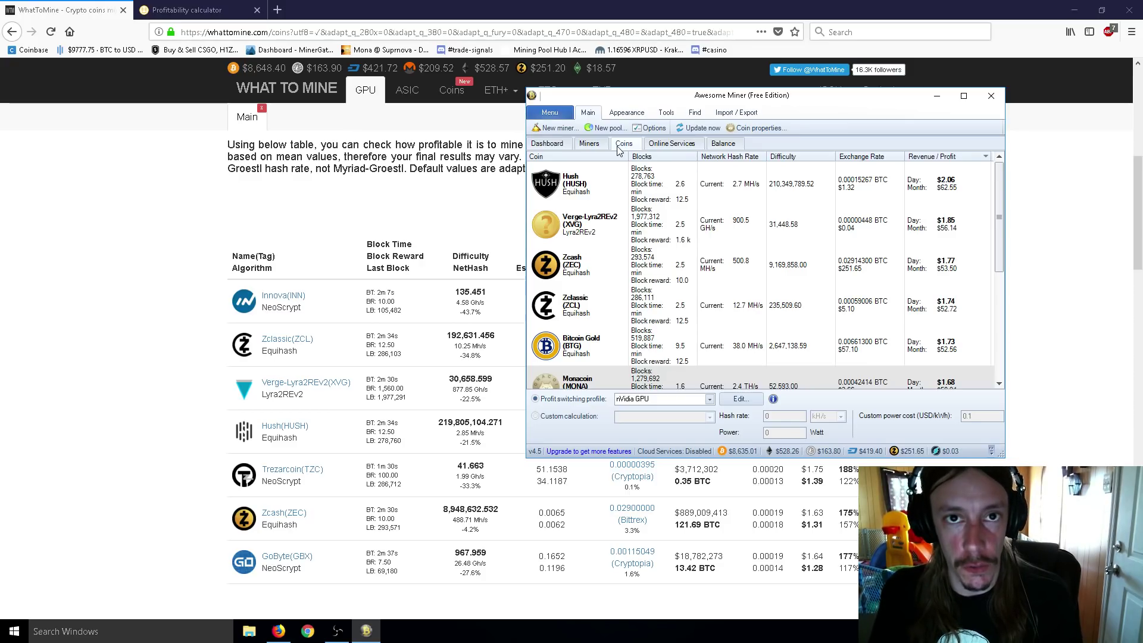
Reload WhatToMine and scroll its coin table, now led by GoByte at $1.98 daily
left_click(164, 181)
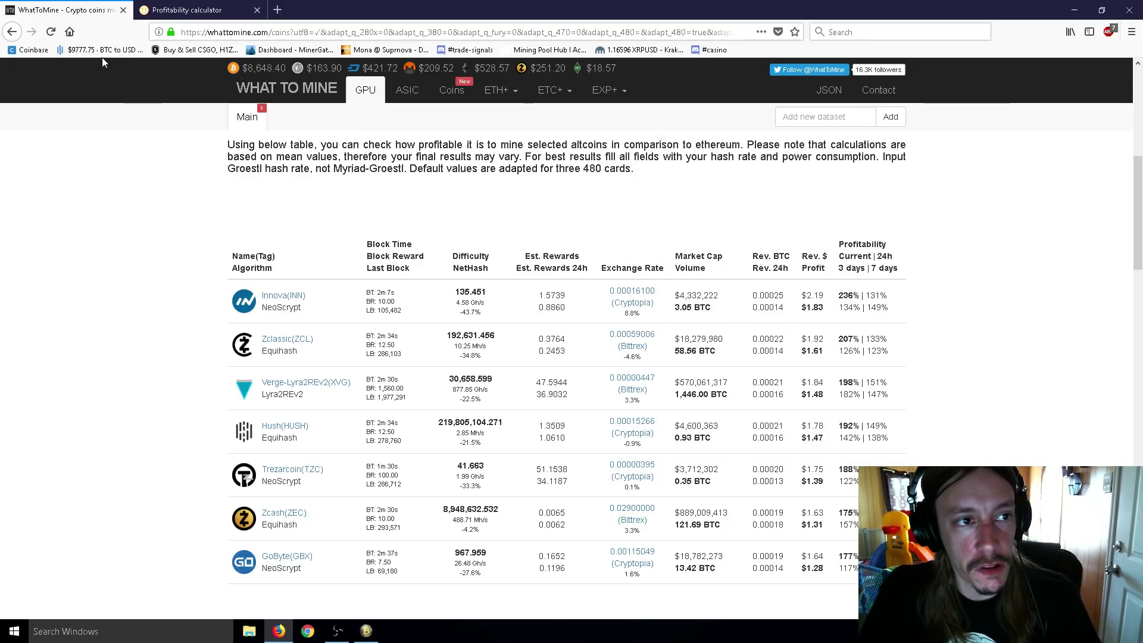
left_click(51, 32)
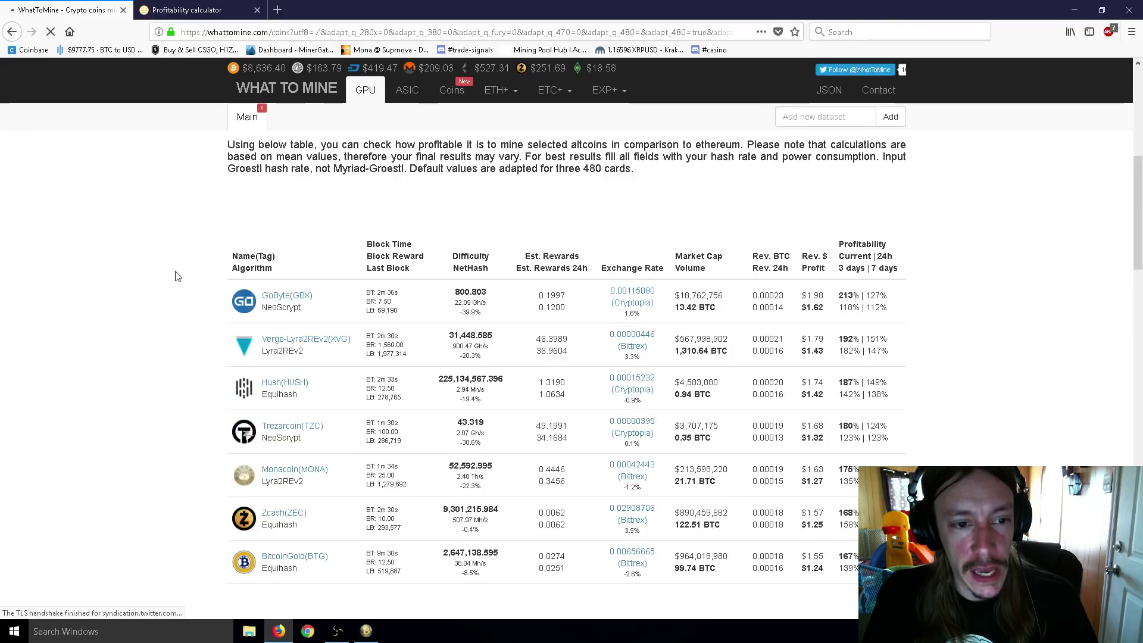
scroll(284, 363, "down", 2)
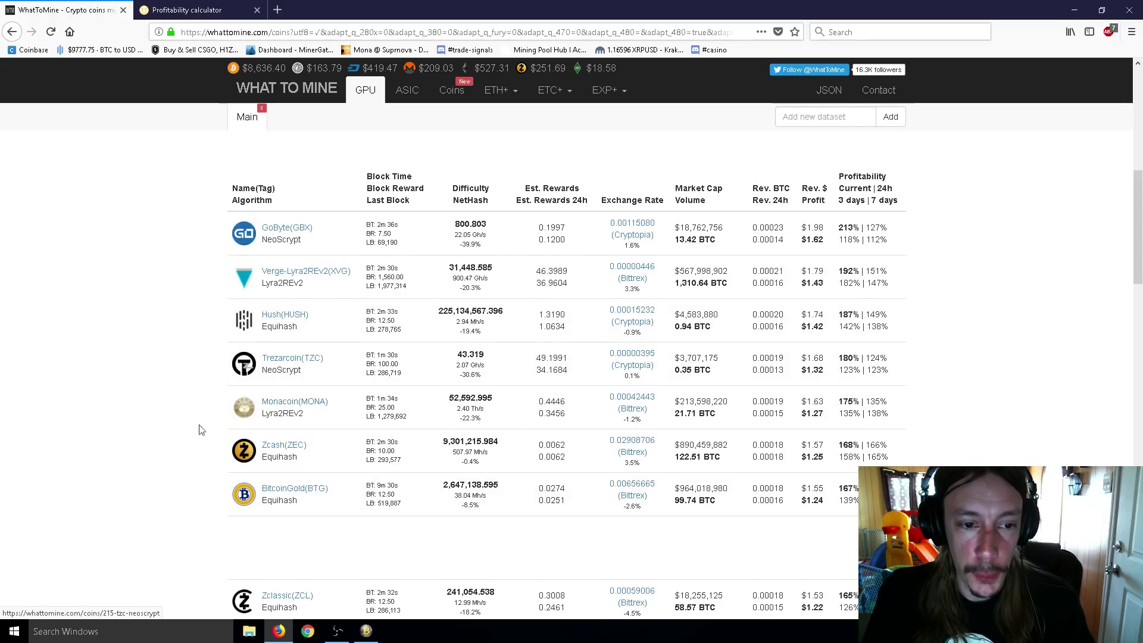
scroll(215, 391, "down", 5)
scroll(215, 391, "down", 6)
scroll(248, 335, "down", 6)
scroll(248, 335, "down", 13)
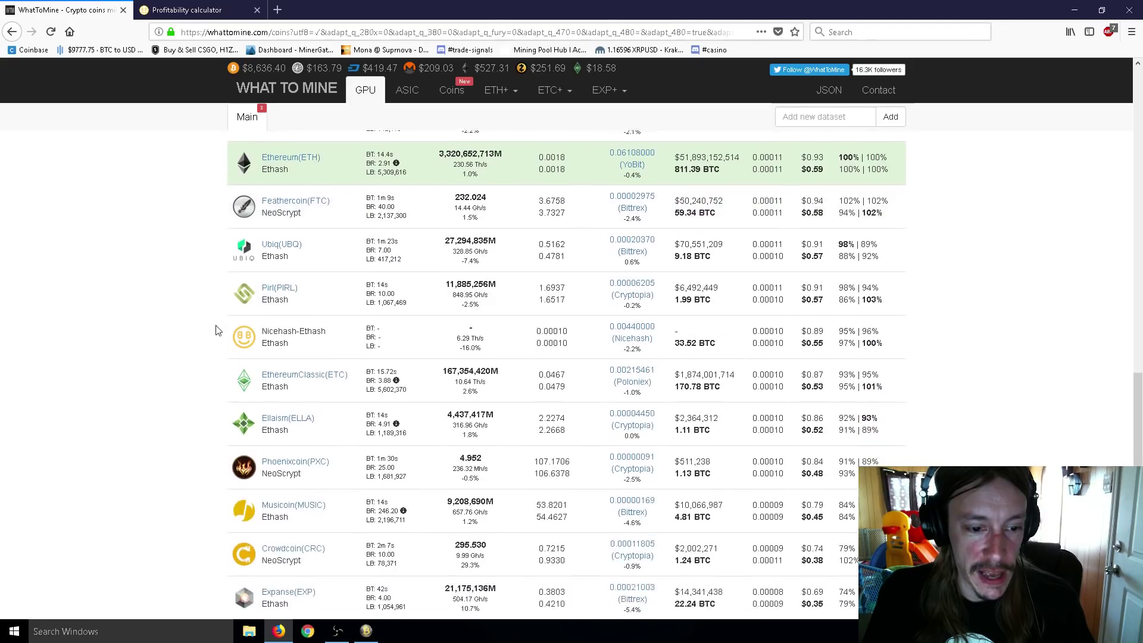
scroll(216, 330, "down", 3)
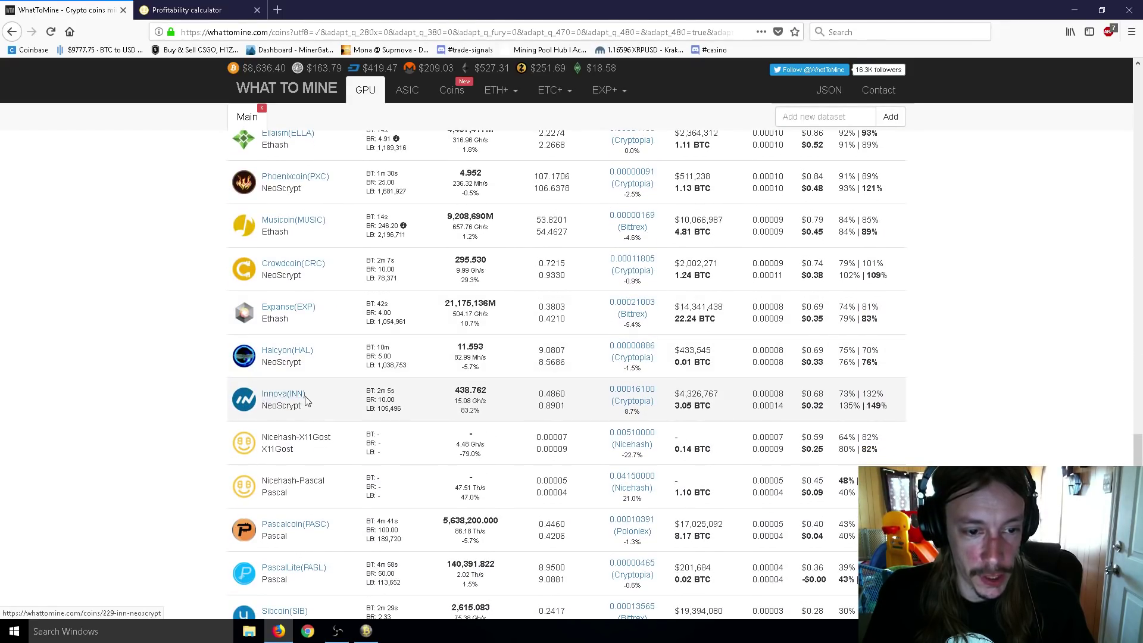
scroll(217, 331, "up", 20)
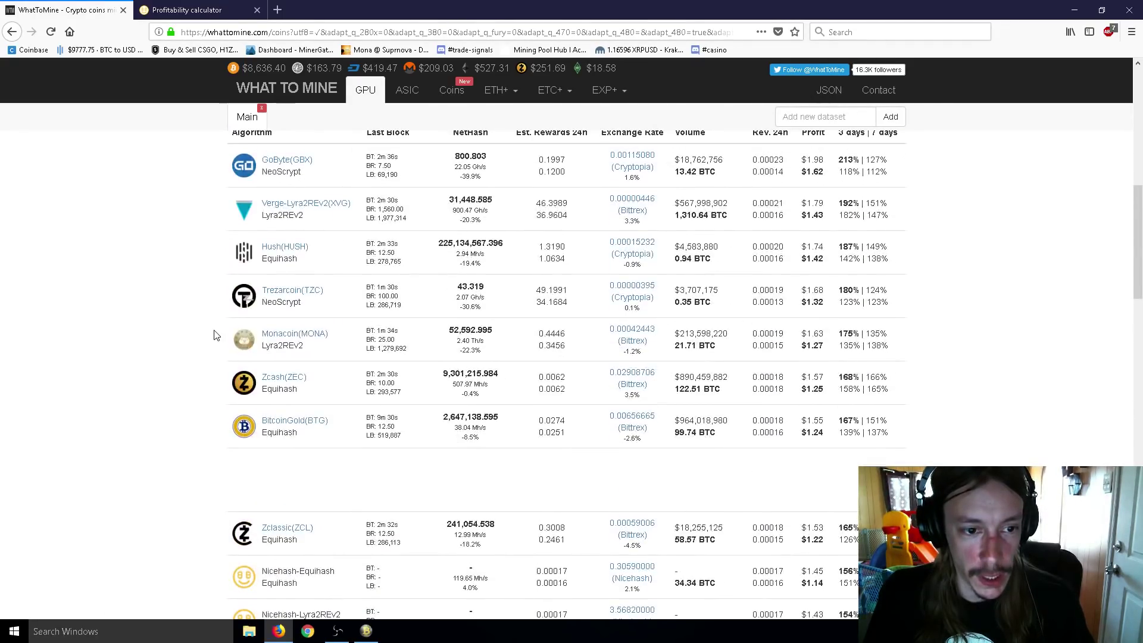
scroll(216, 333, "down", 6)
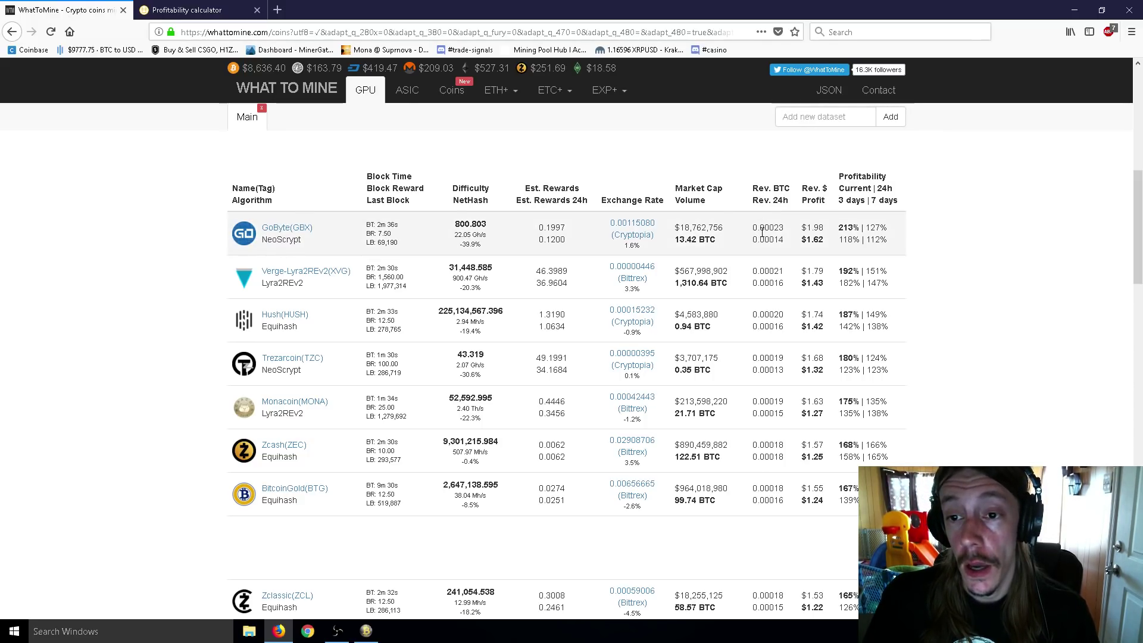
left_click_drag(786, 243, 753, 234)
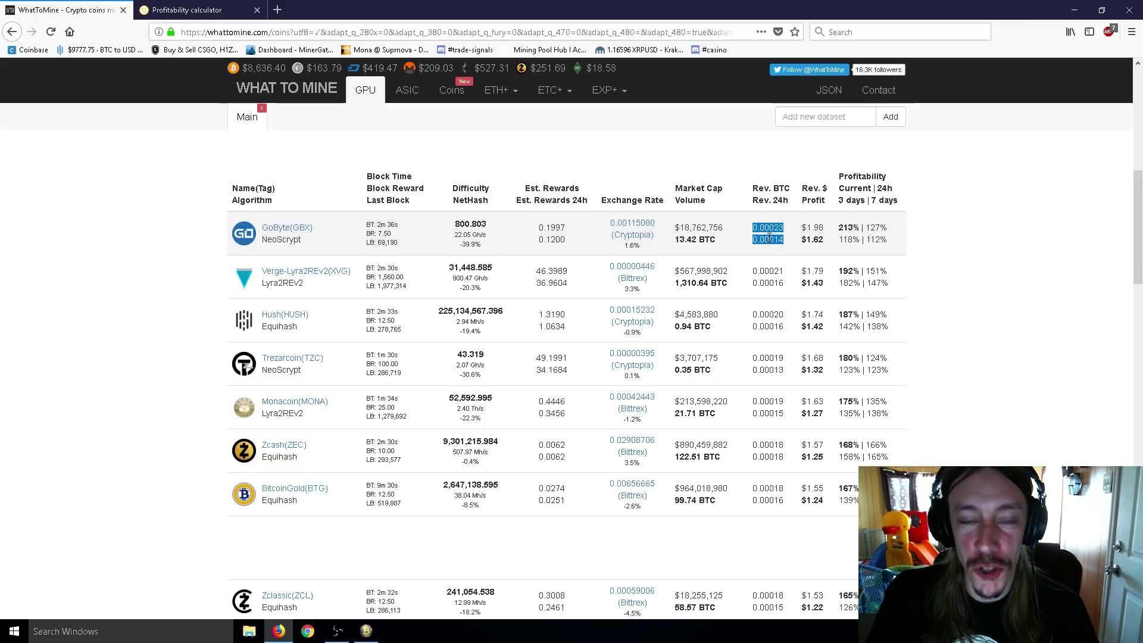
left_click(348, 243)
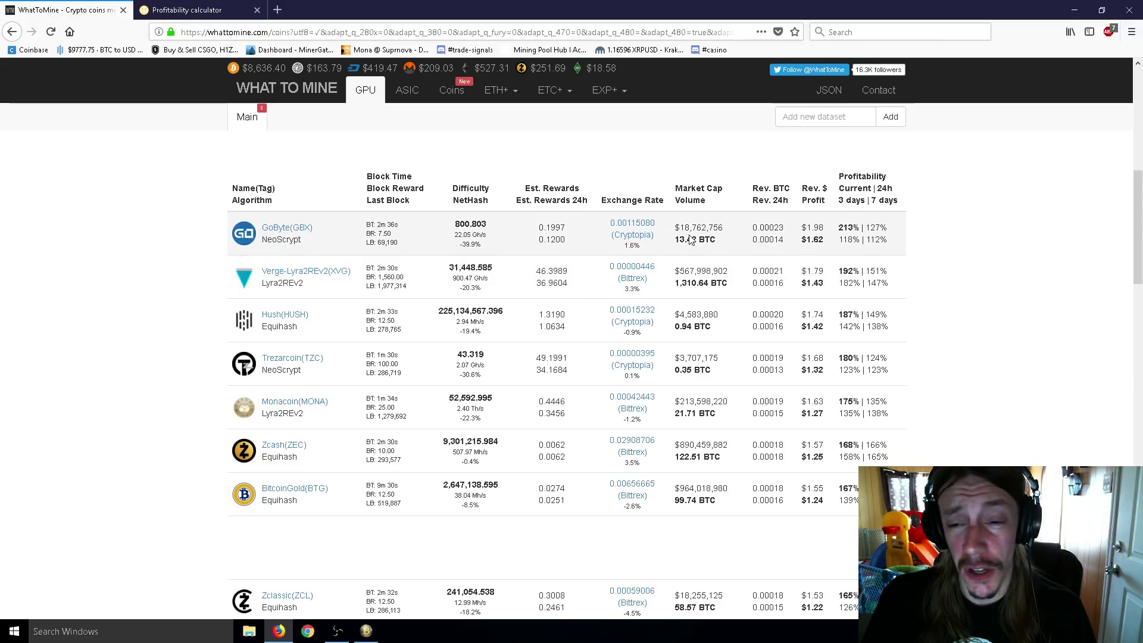
left_click_drag(698, 237, 679, 229)
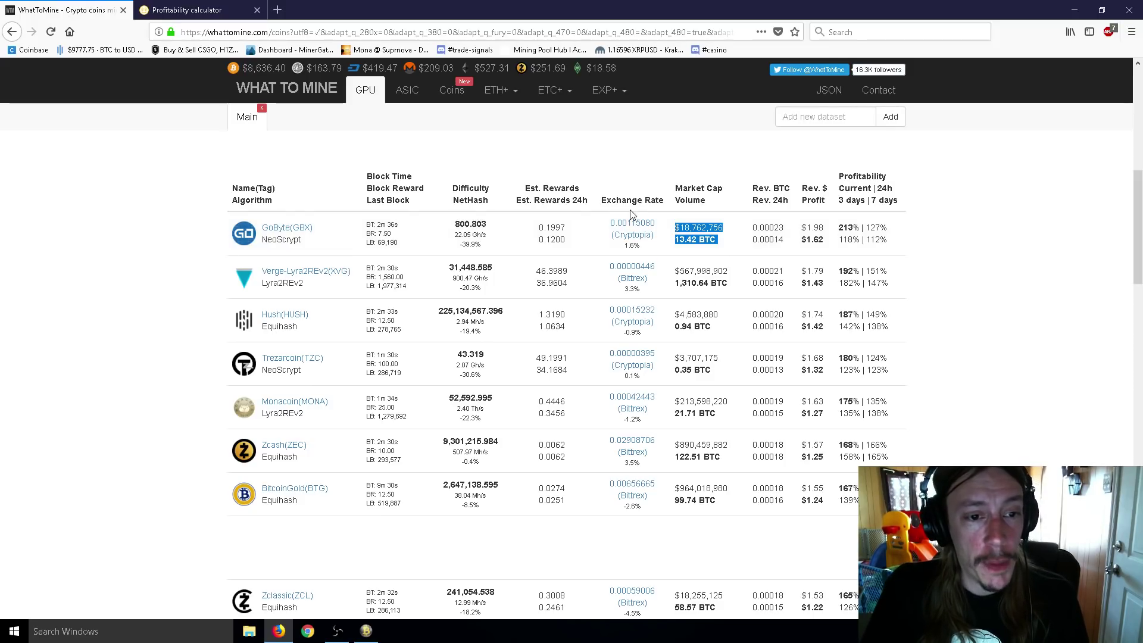
left_click_drag(299, 327, 261, 328)
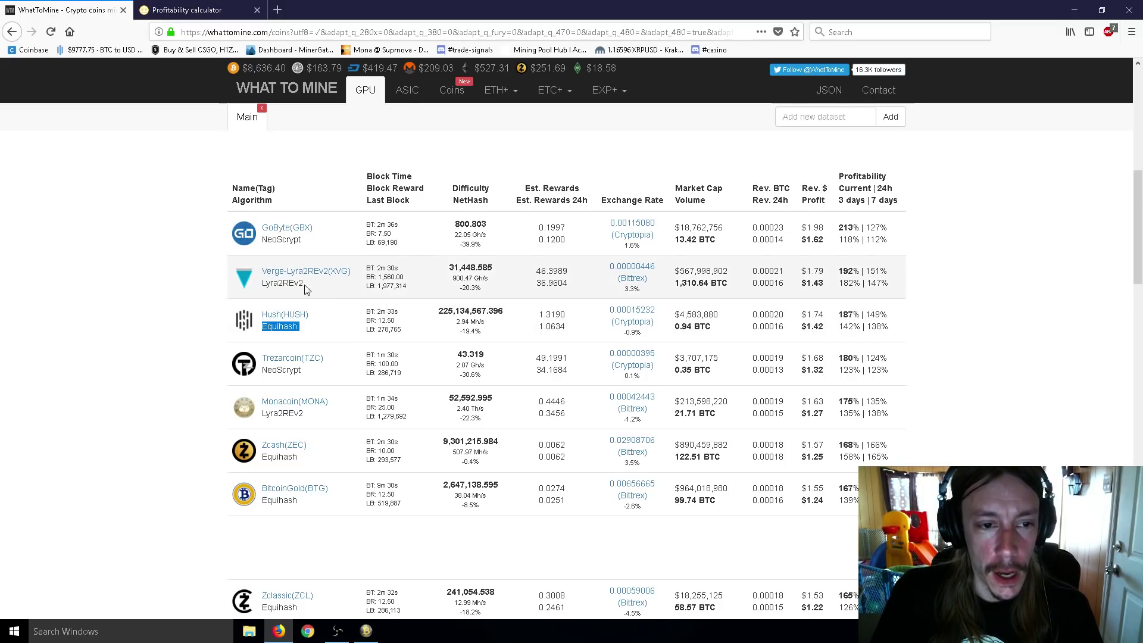
mouse_move(304, 284)
left_mouse_down()
mouse_move(268, 276)
mouse_move(299, 303)
left_mouse_up()
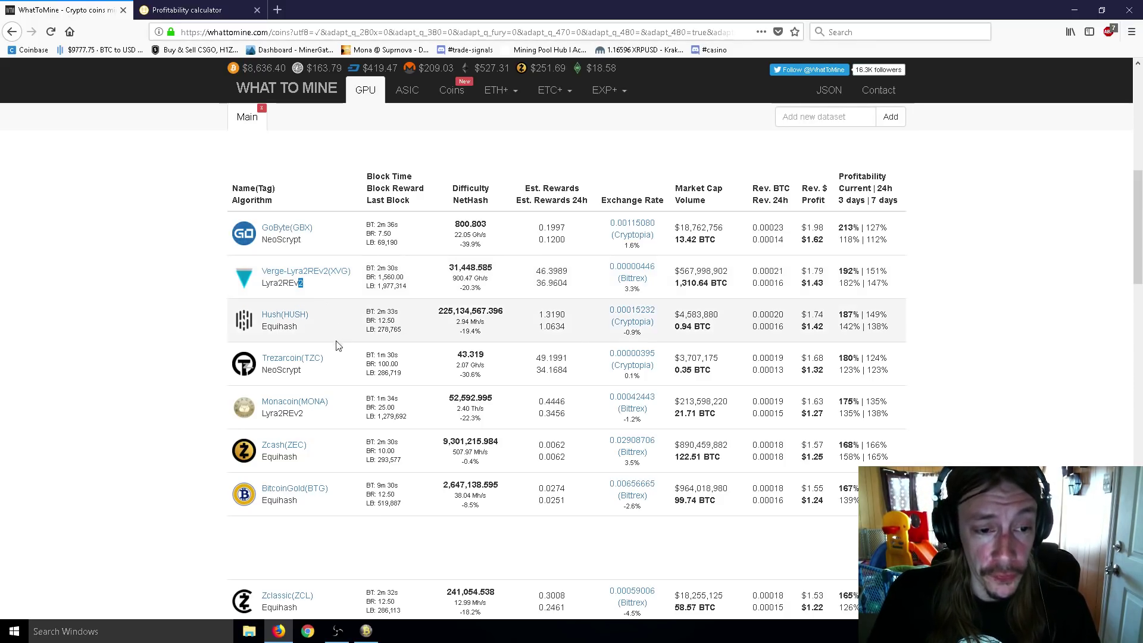
Show Awesome Miner's miner list, then scroll WhatToMine back to the GPU counts and hash rates
left_click(366, 631)
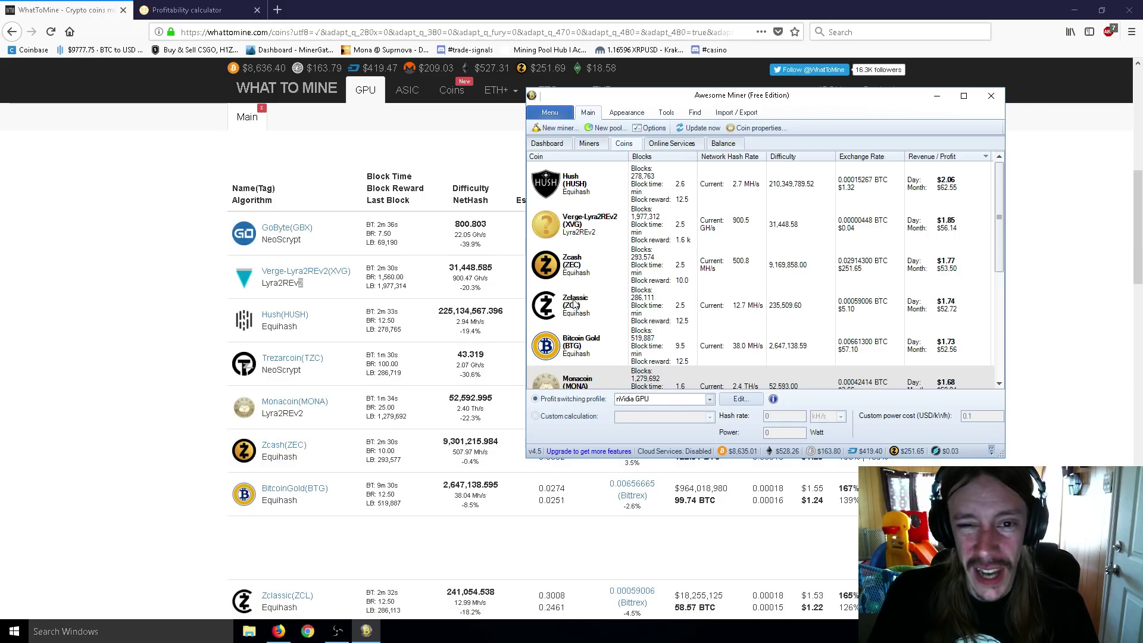
left_click(592, 145)
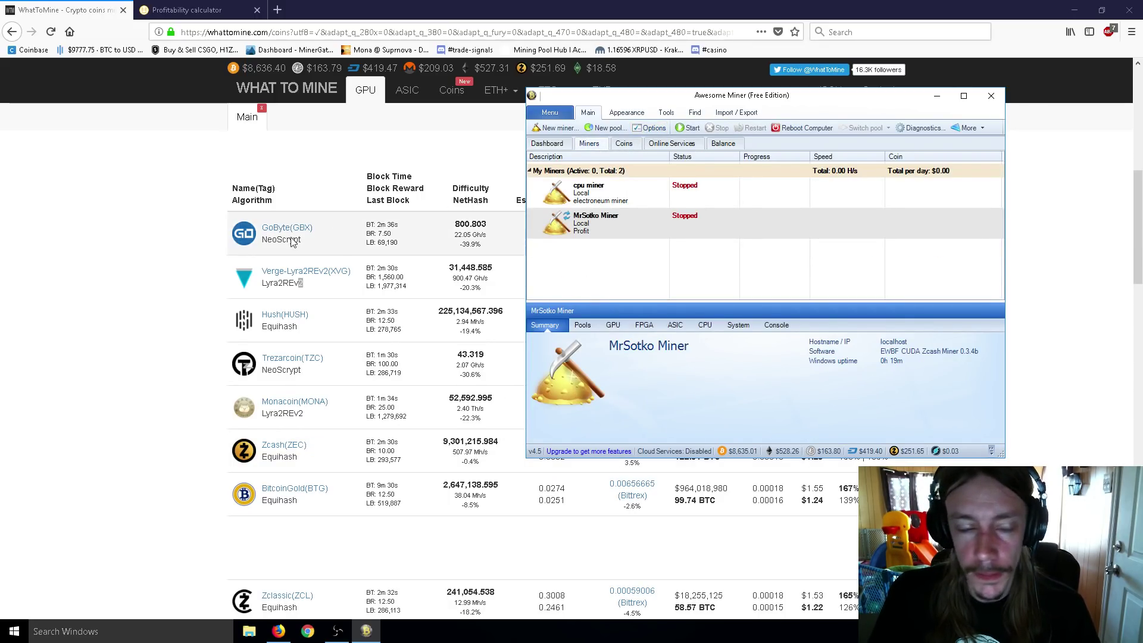
left_click(168, 263)
scroll(181, 327, "down", 2)
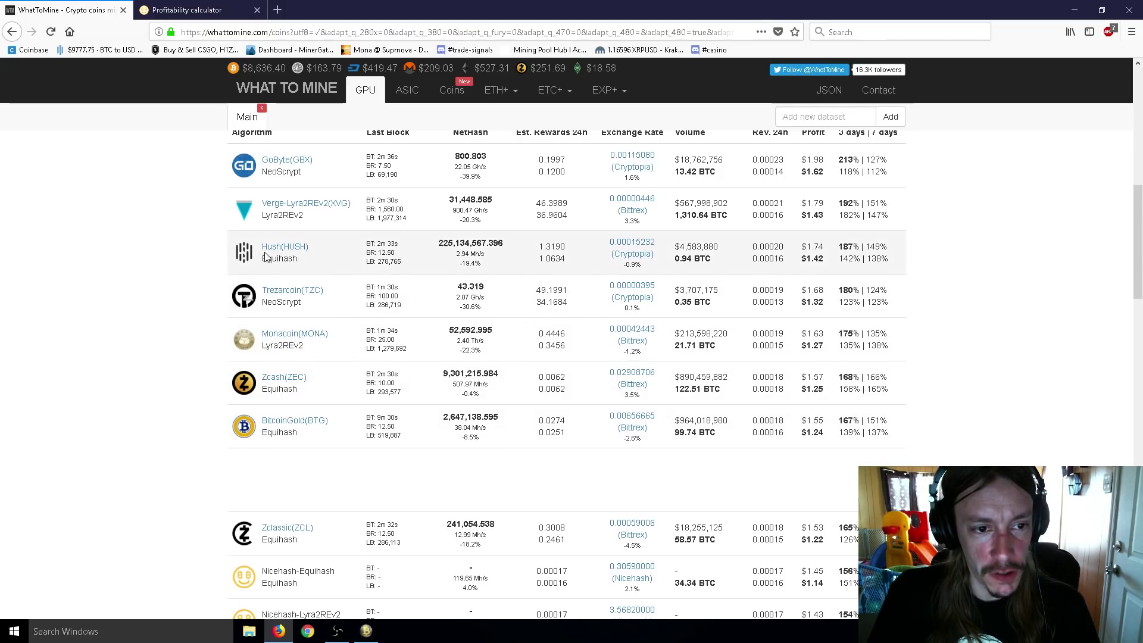
scroll(274, 356, "down", 2)
scroll(274, 357, "down", 4)
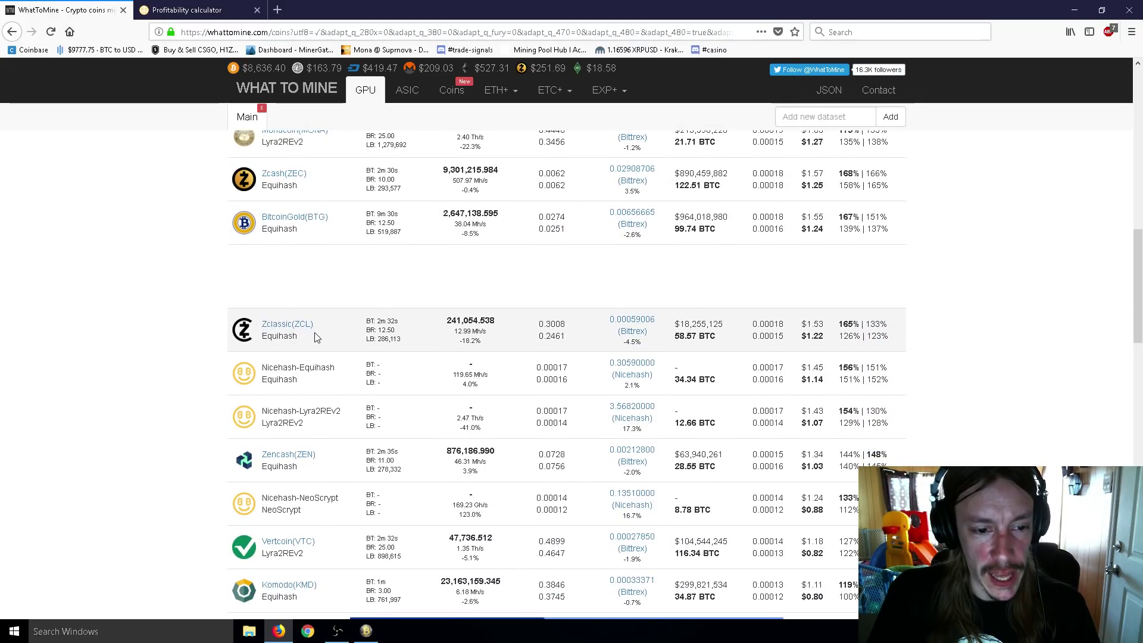
scroll(278, 399, "down", 4)
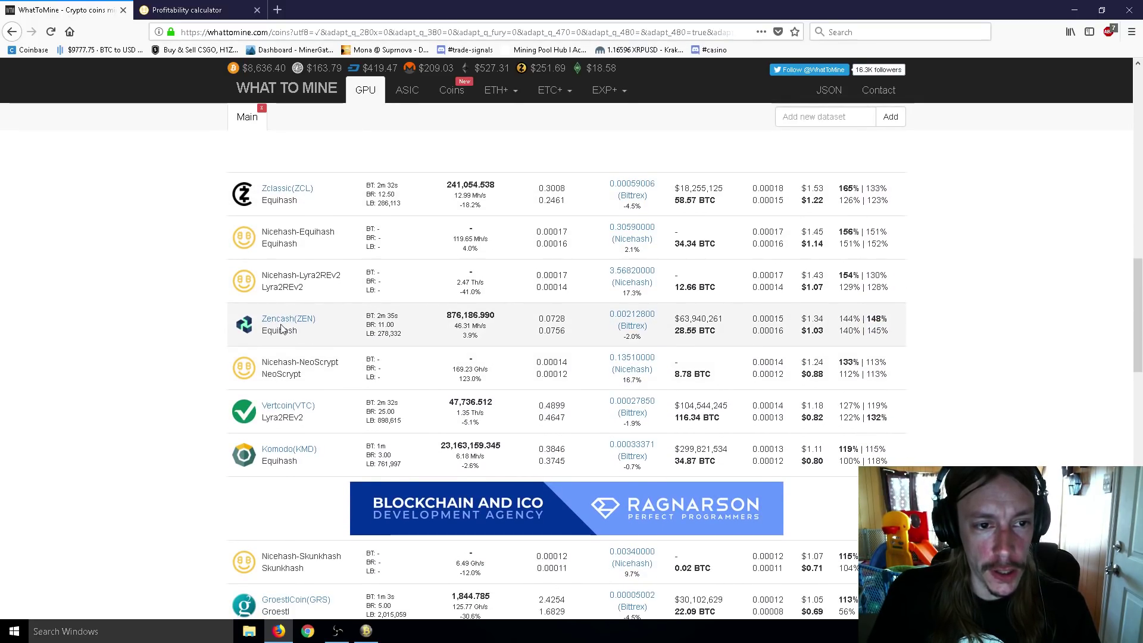
scroll(280, 328, "up", 1)
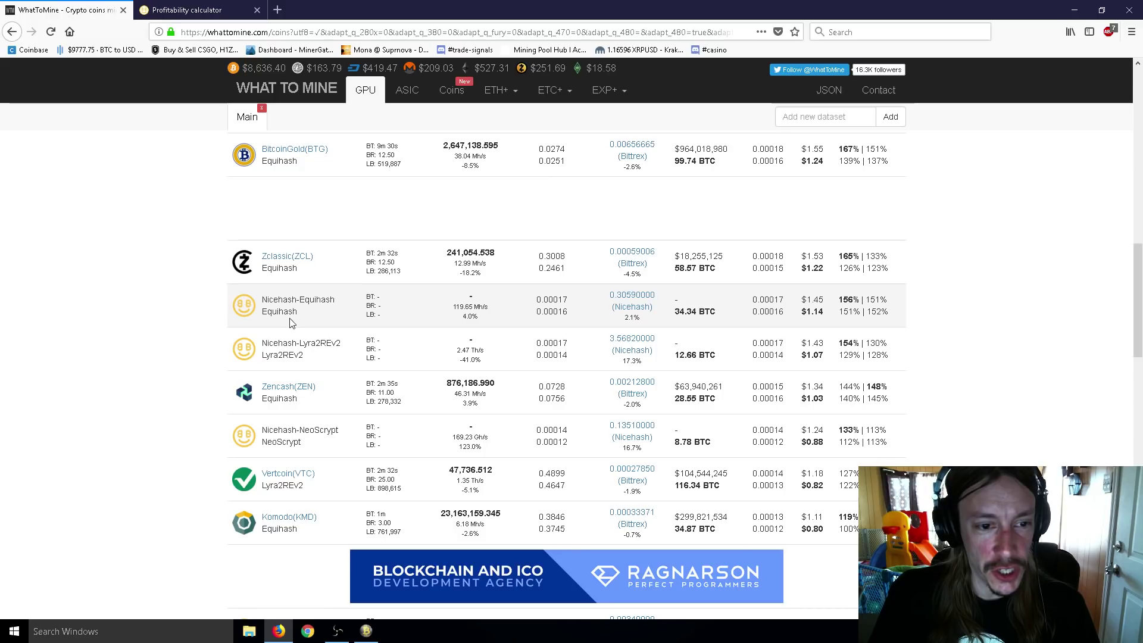
scroll(256, 411, "up", 10)
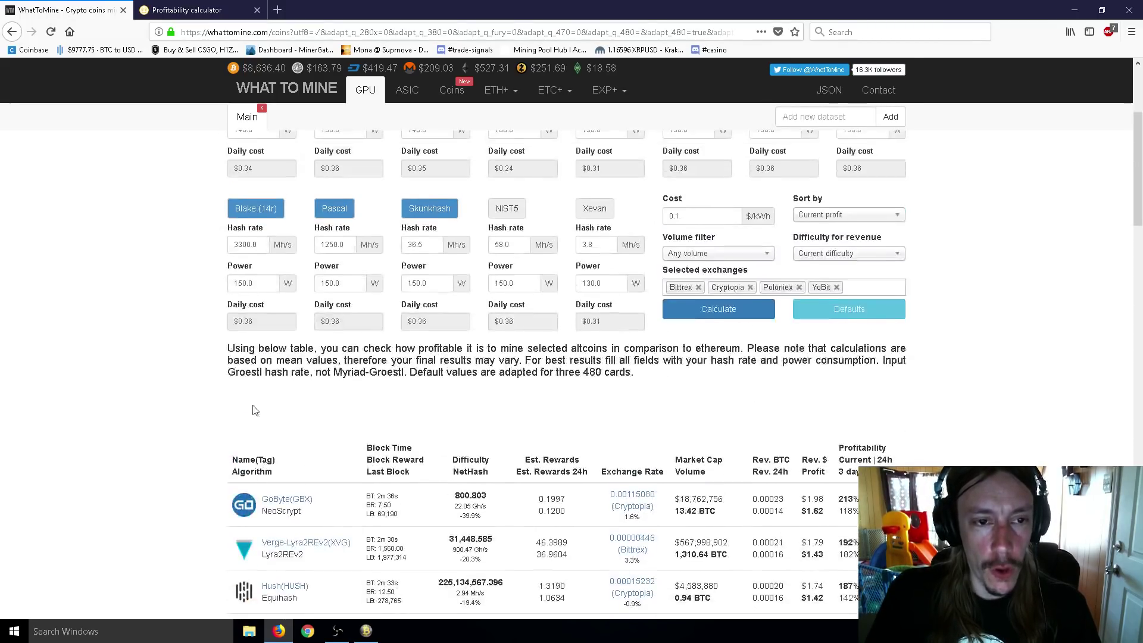
scroll(245, 401, "up", 3)
Review Awesome Miner's algorithm settings for Equihash (290 H/s) and Lyra2REv2 (11.9 MH/s)
left_click(367, 631)
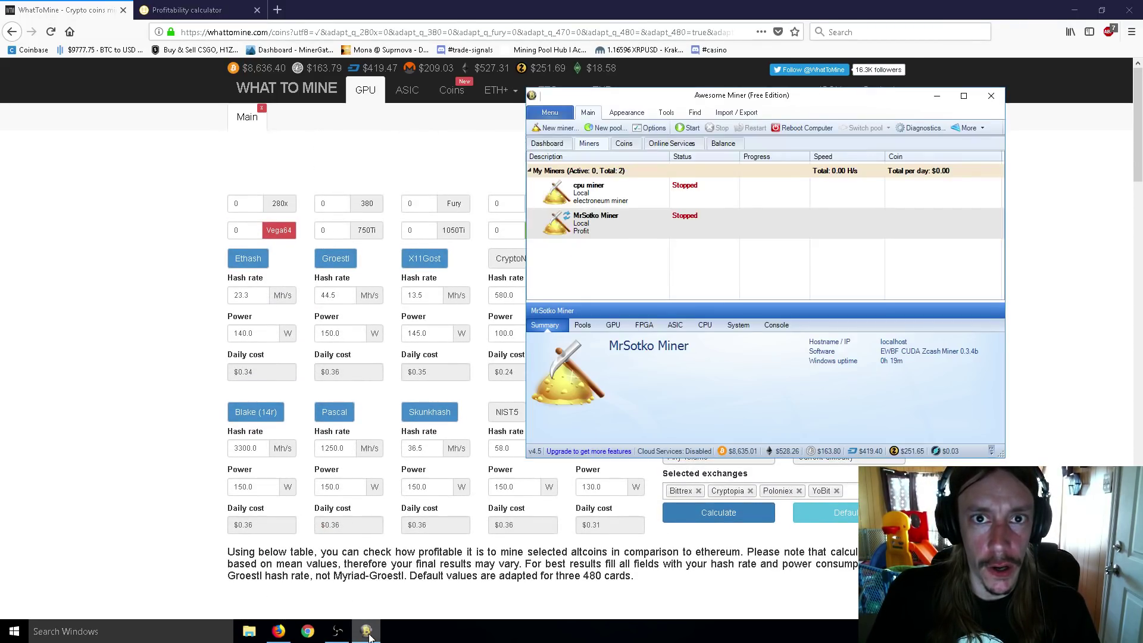
left_click(641, 129)
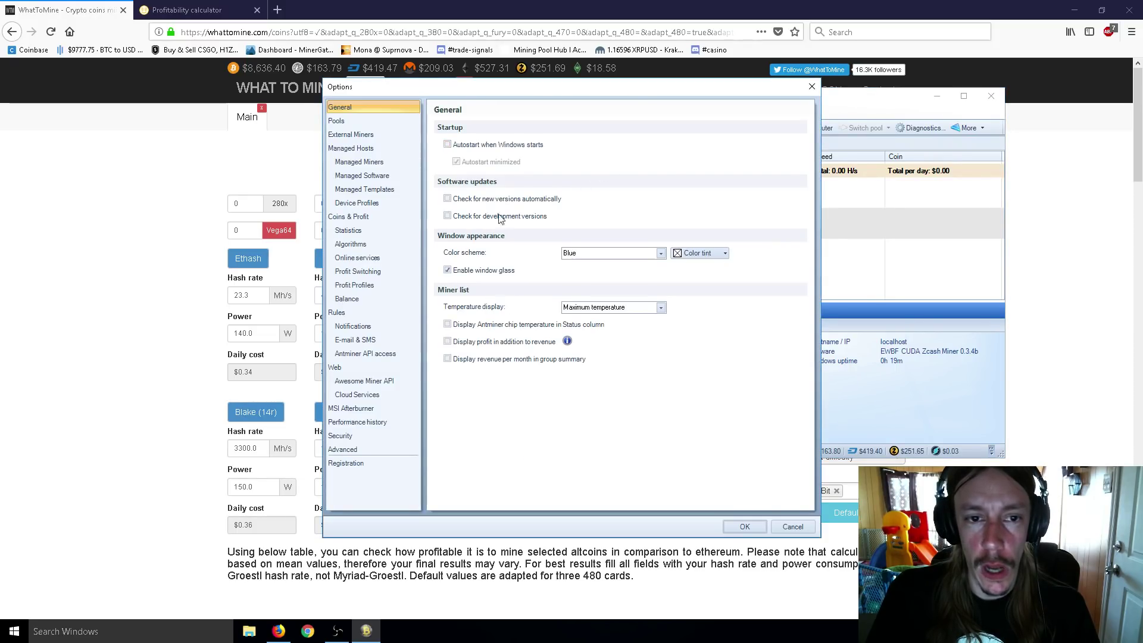
left_click(357, 244)
left_click(480, 204)
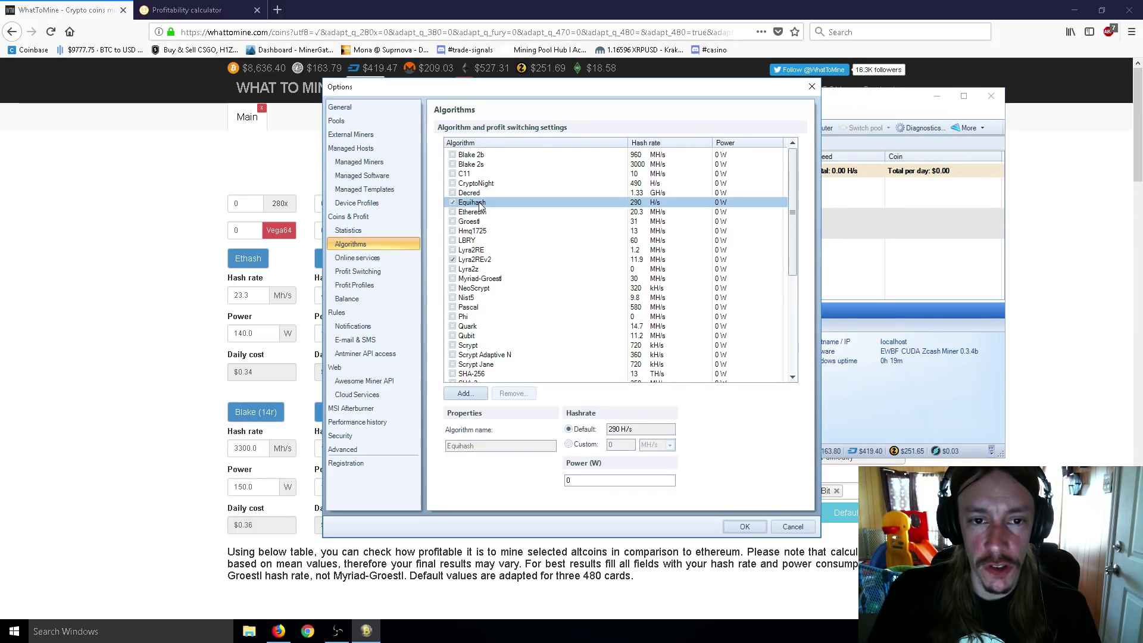
left_click(482, 262)
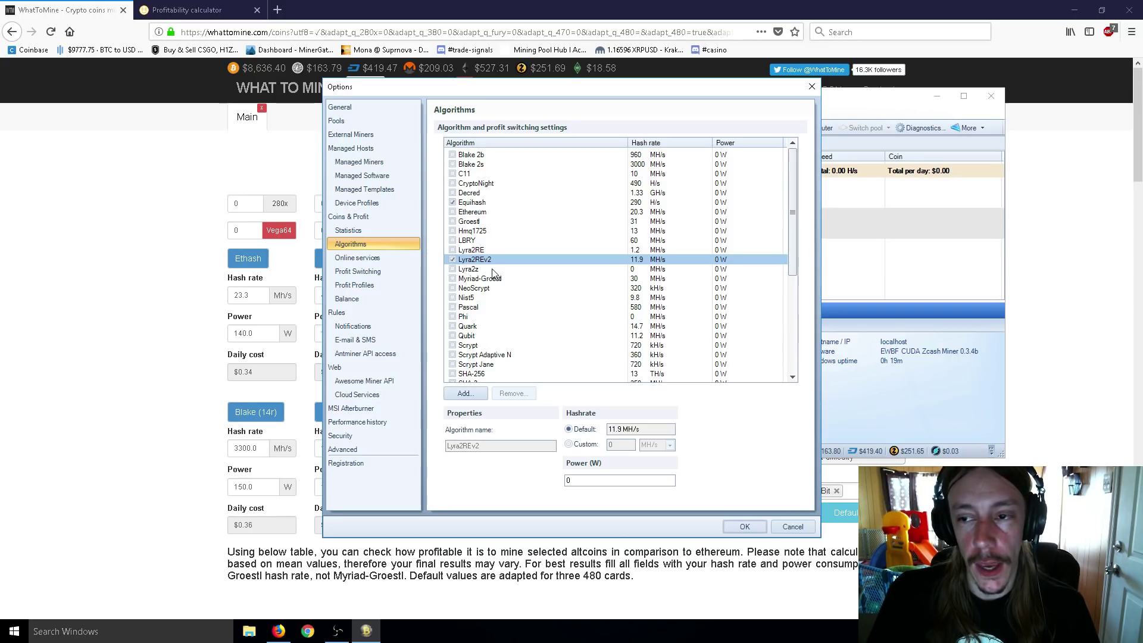
left_click(491, 203)
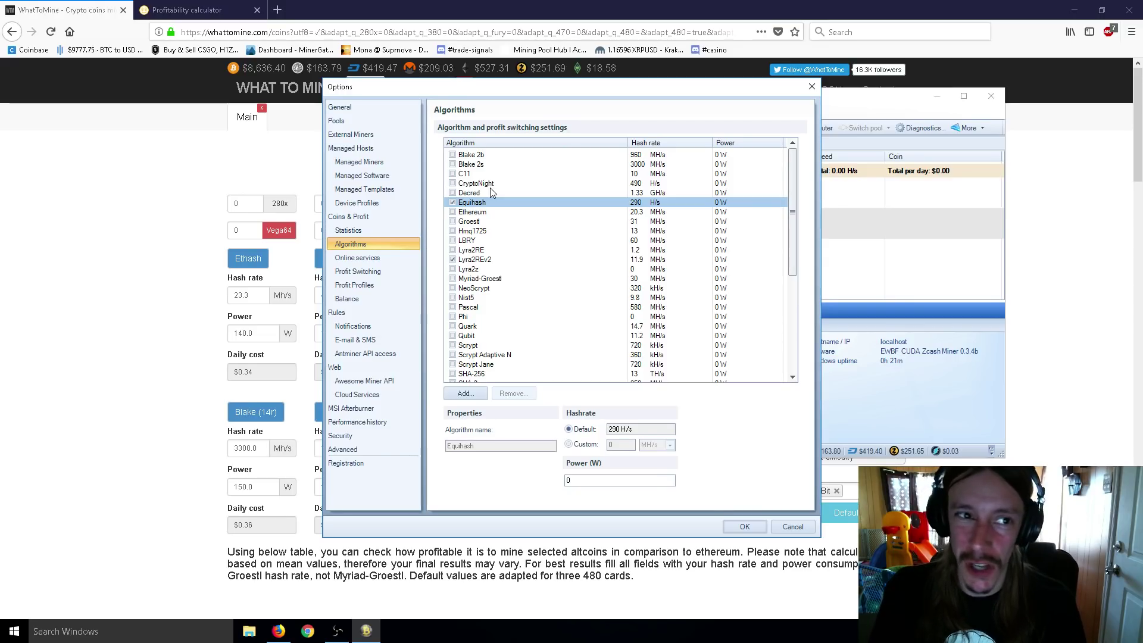
Reload the WhatToMine page for updated profitability figures
left_click(191, 260)
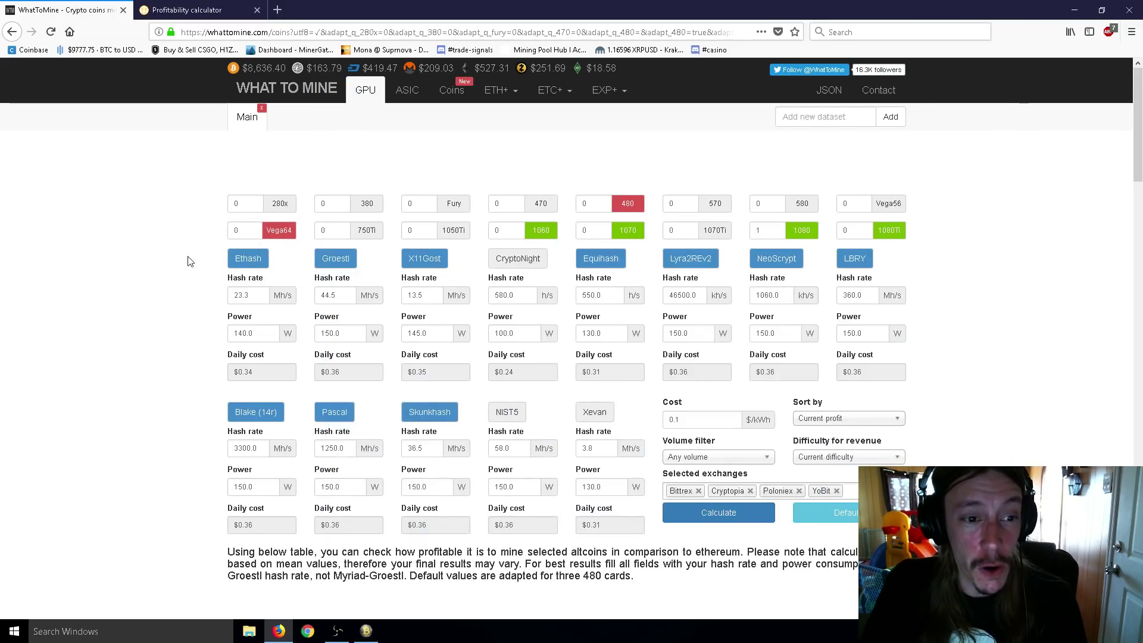
scroll(178, 274, "down", 8)
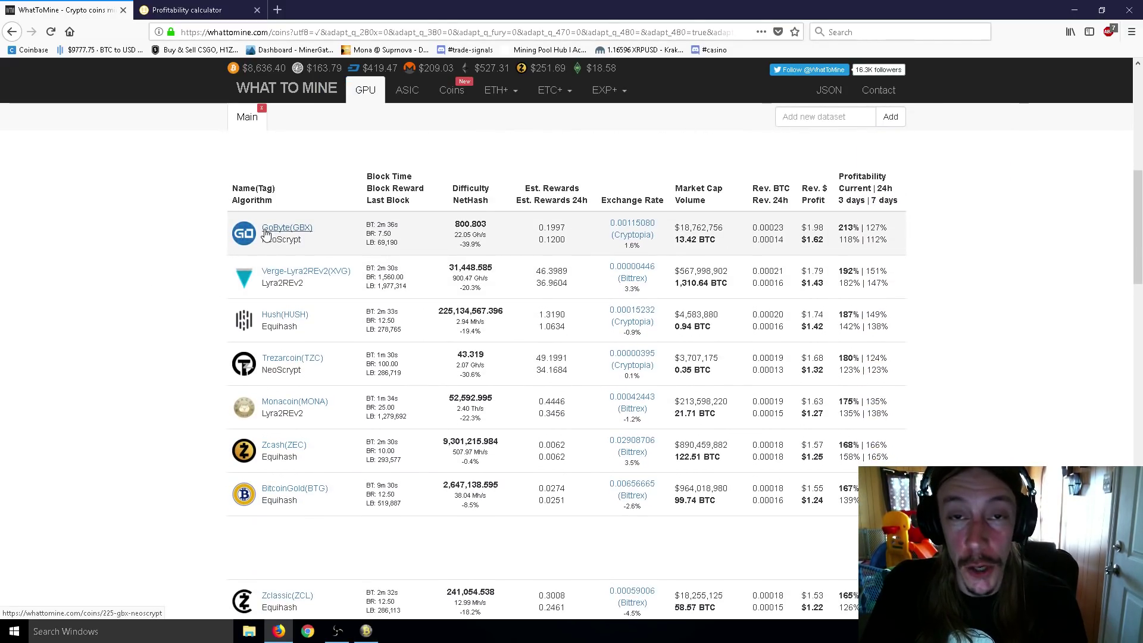
left_click(51, 32)
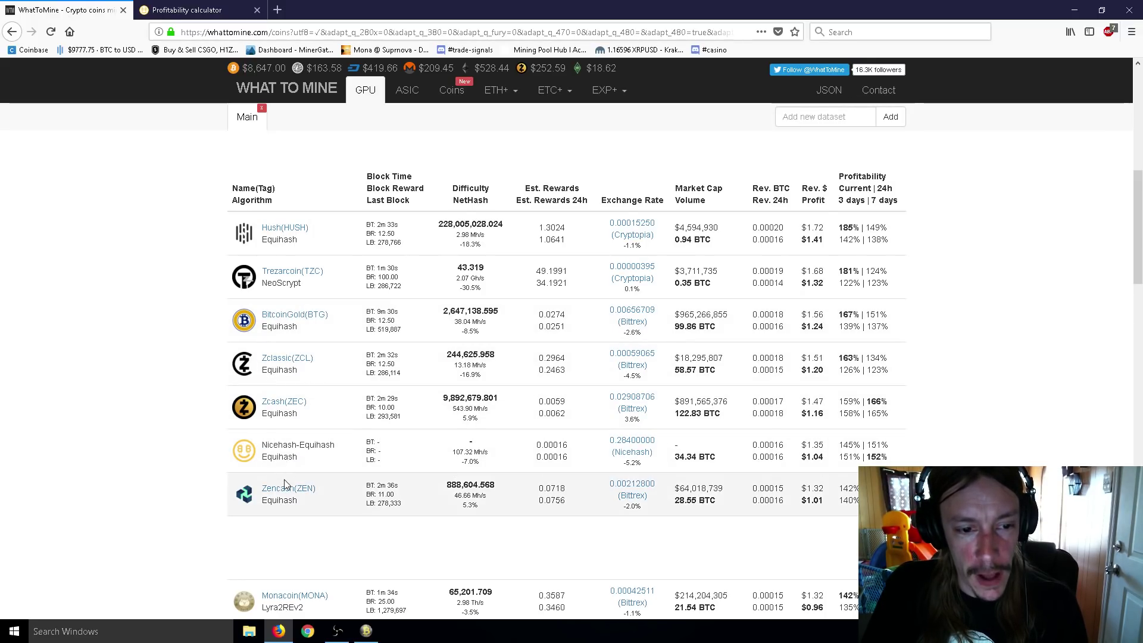
Highlight the Nicehash-Equihash row and scan the refreshed table, now led by Hush at $1.72
left_click_drag(334, 445, 262, 445)
left_click(335, 446)
left_click_drag(335, 445, 293, 454)
left_click(298, 460)
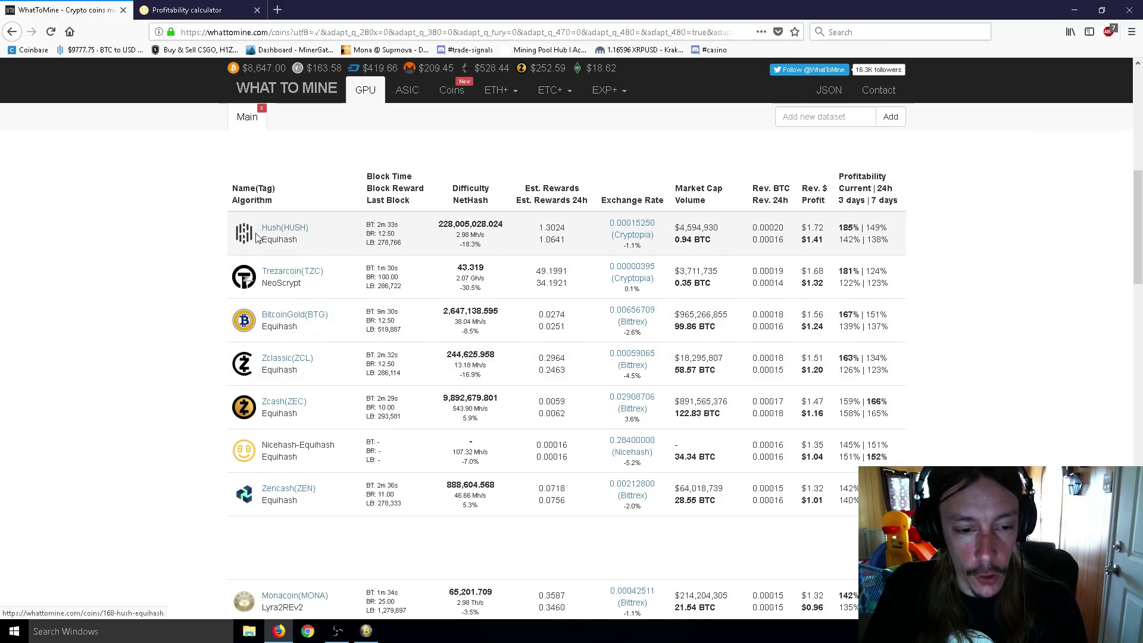
scroll(204, 260, "down", 5)
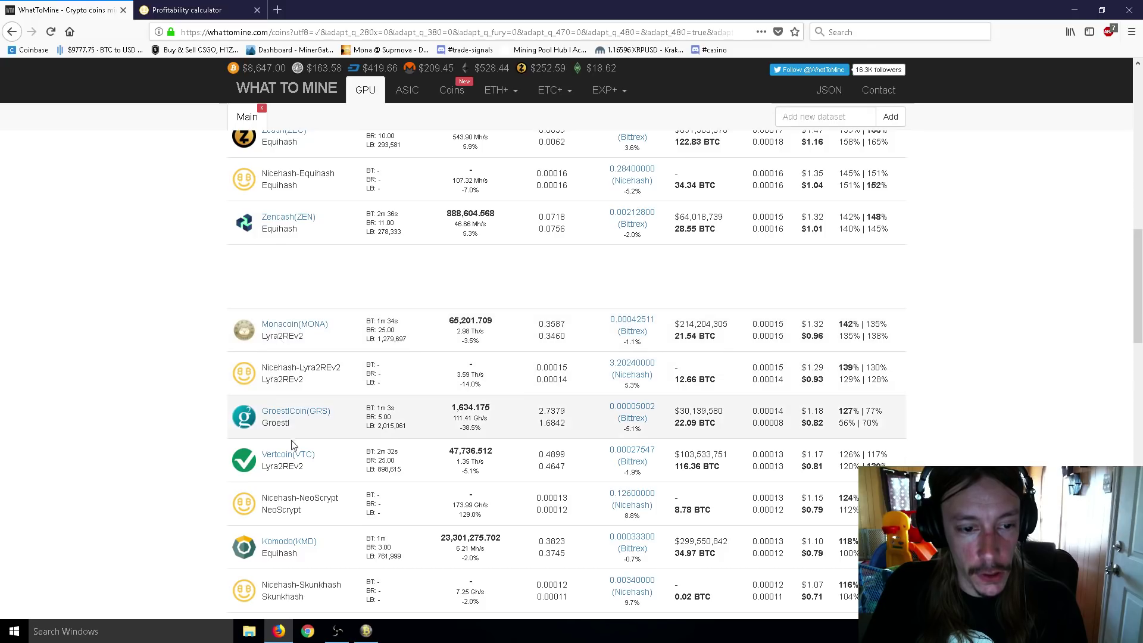
scroll(166, 420, "up", 10)
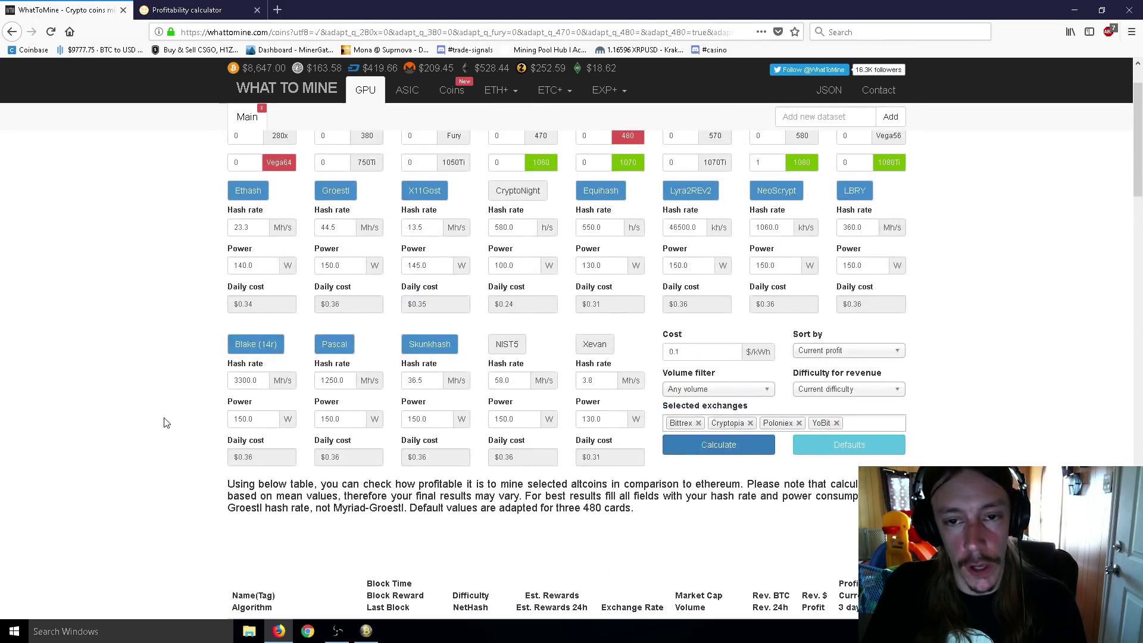
scroll(166, 419, "down", 3)
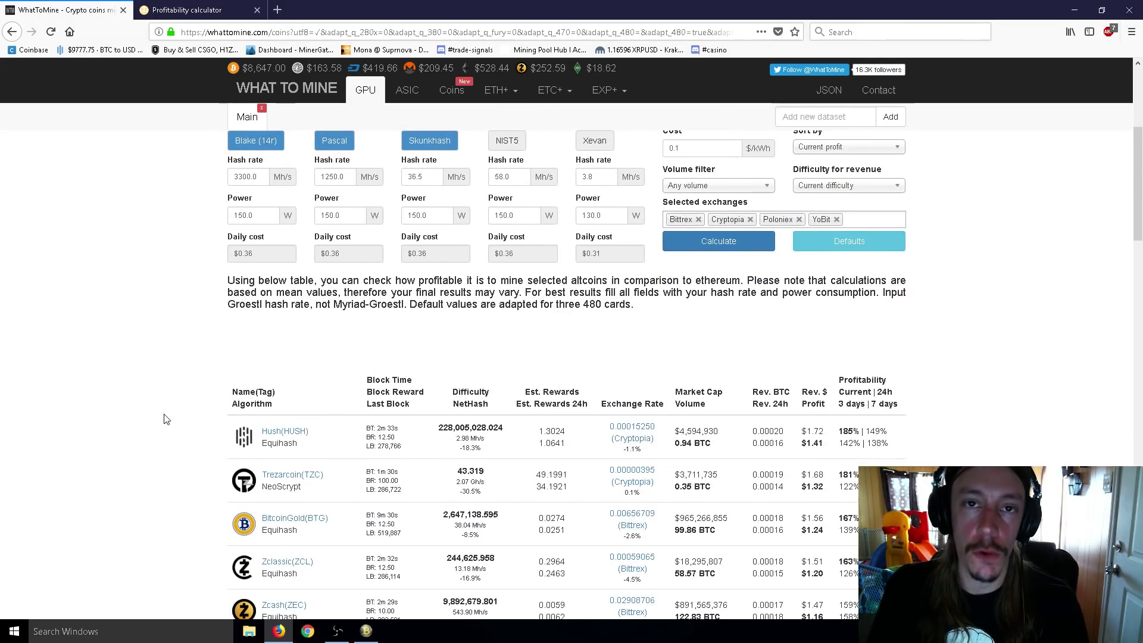